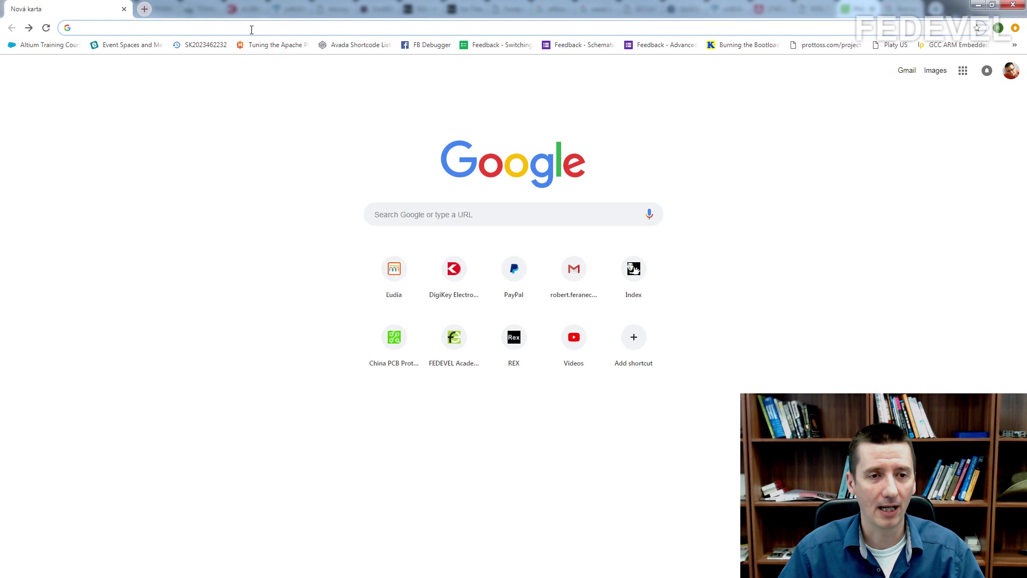
Go to pcbway.com by typing 'pcbway' in the address bar and accepting the suggestion
type("pcbway.com")
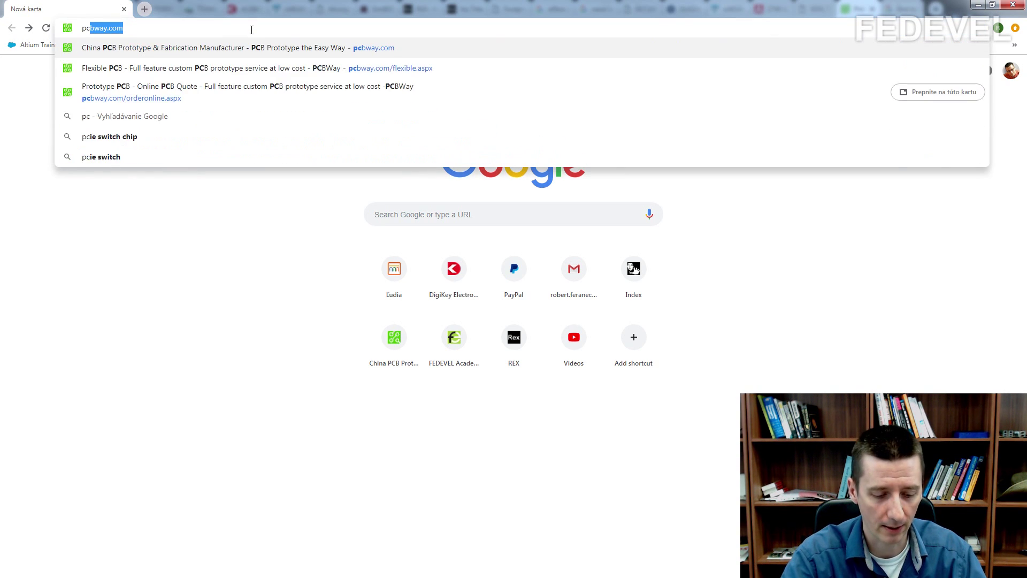
key("Return")
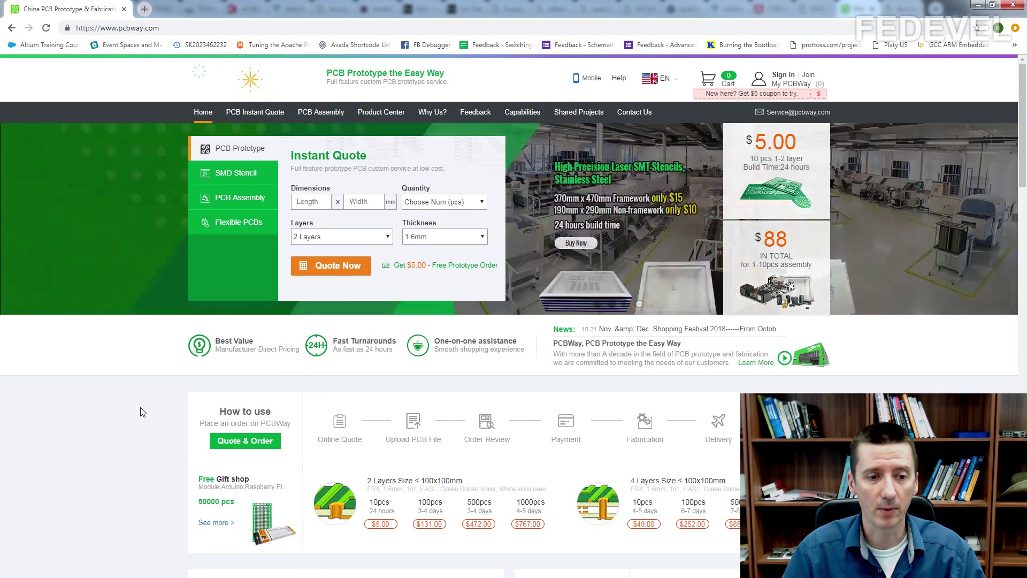
In a new tab, search Google for 'cheap pcb' and open the JLCPCB result
left_click(145, 9)
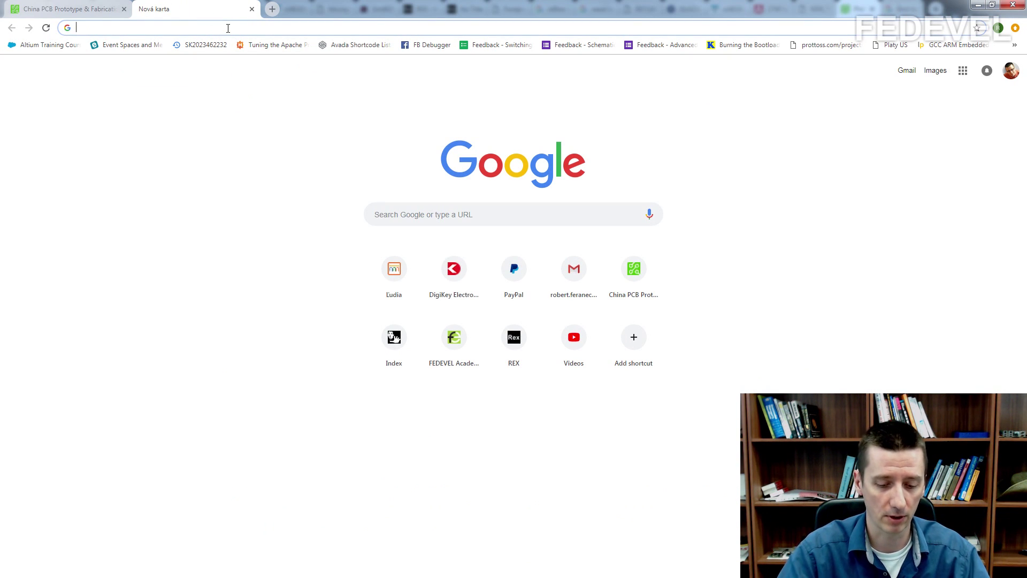
type("chea")
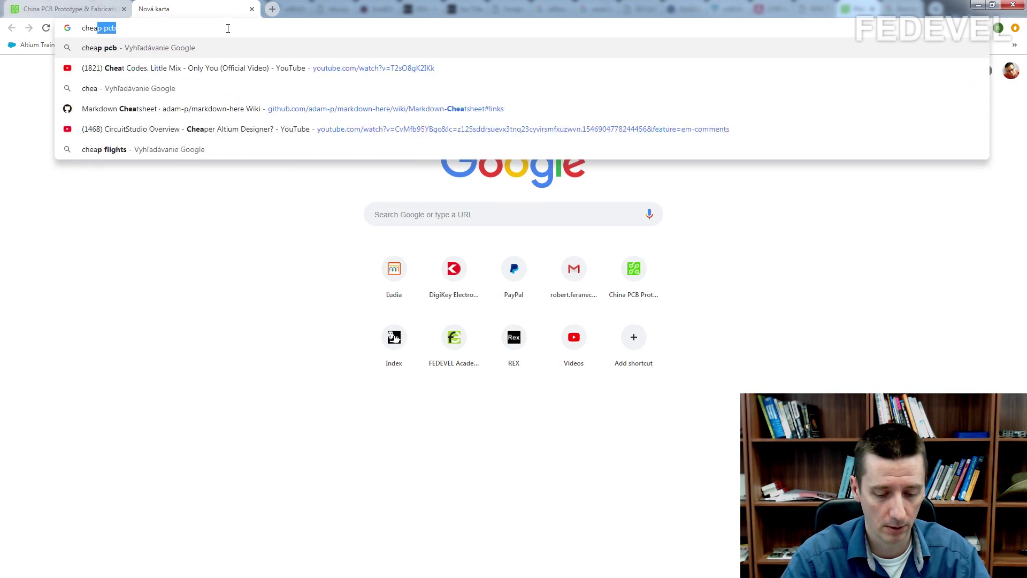
type("p pcb")
key("Return")
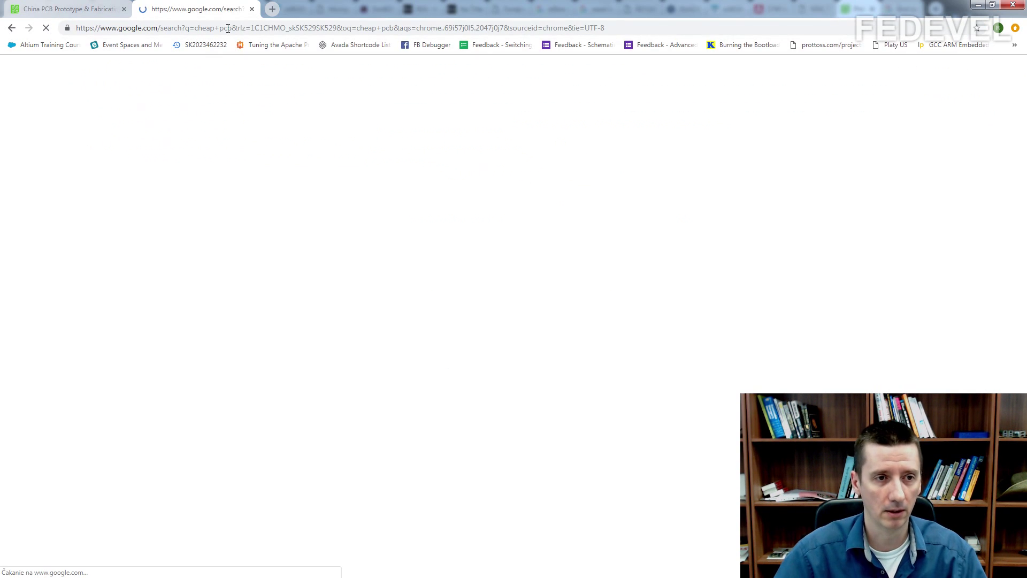
scroll(444, 165, "down", 2)
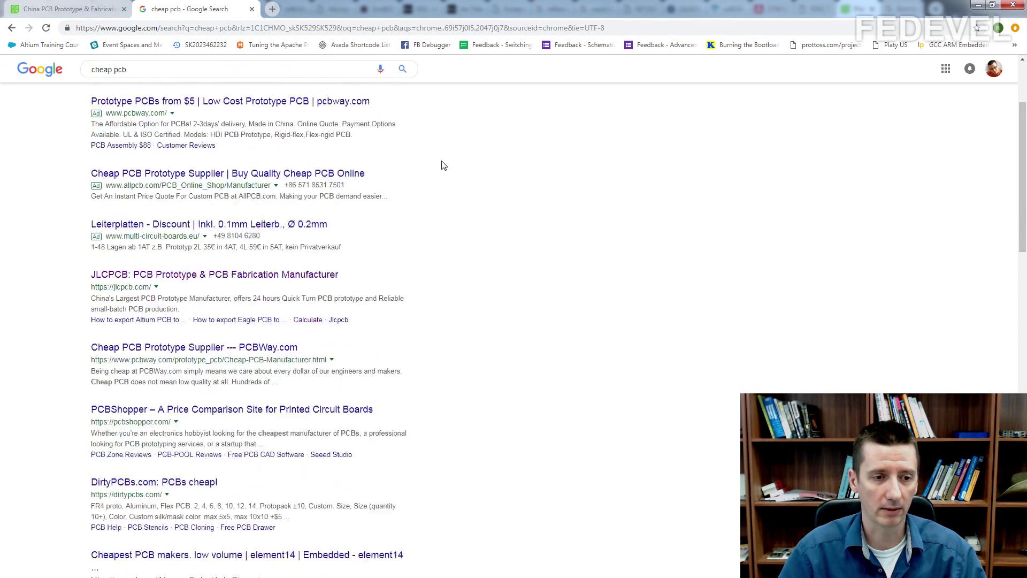
scroll(436, 165, "down", 1)
scroll(434, 171, "down", 2)
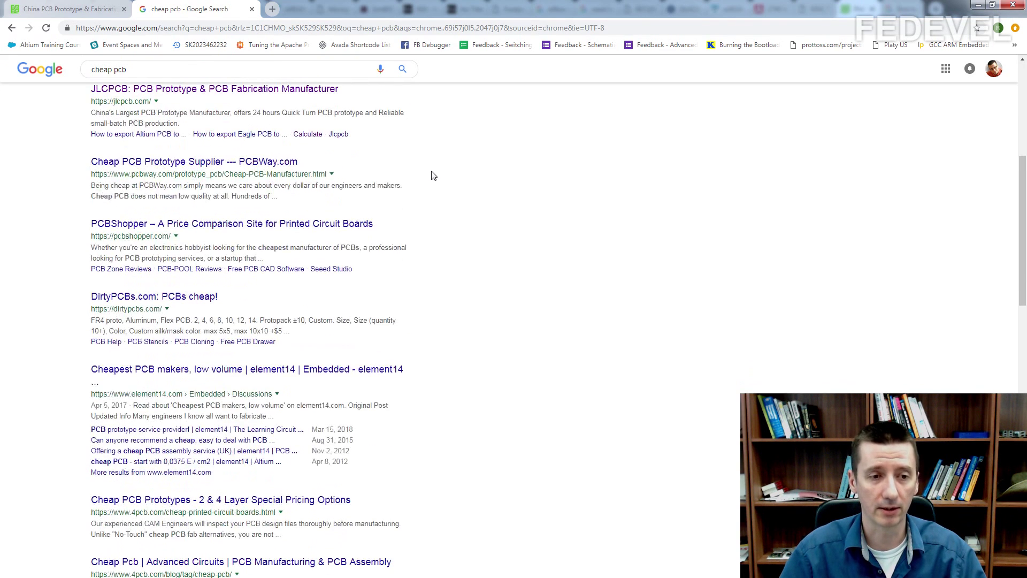
scroll(433, 176, "up", 2)
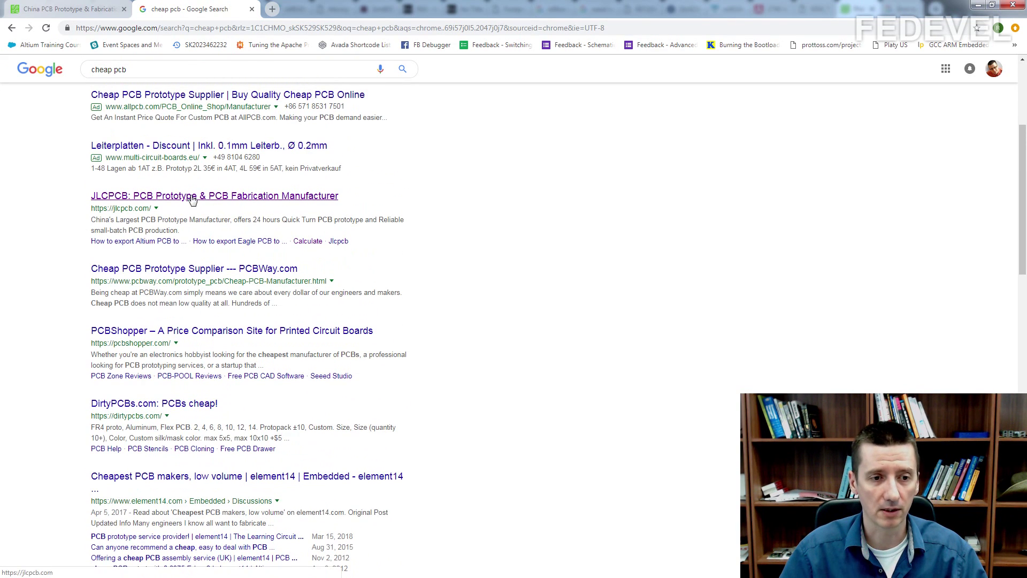
left_click(202, 197)
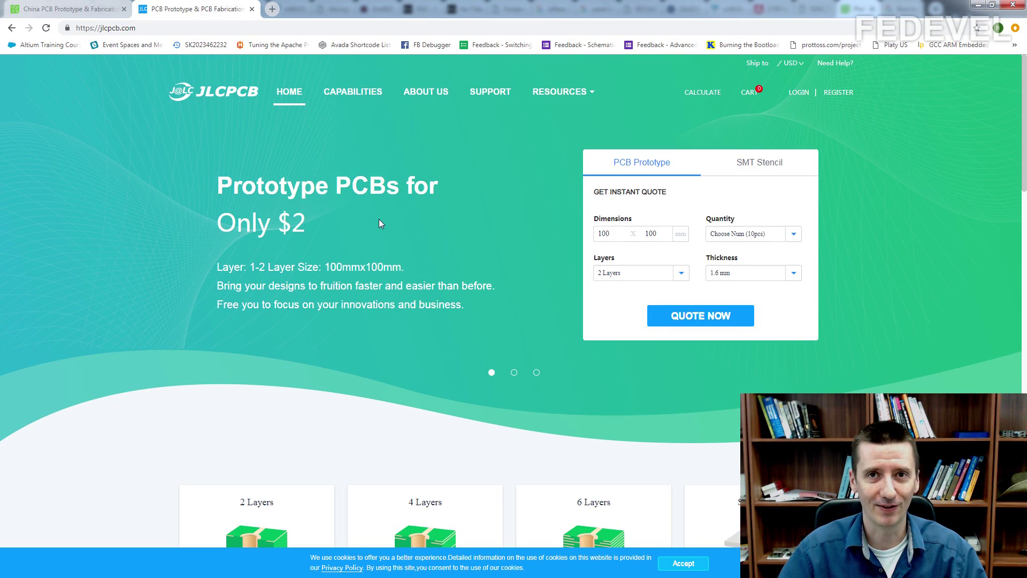
Close the JLCPCB tab and enter 100 x 100 mm as the PCBWay board dimensions
left_click(252, 10)
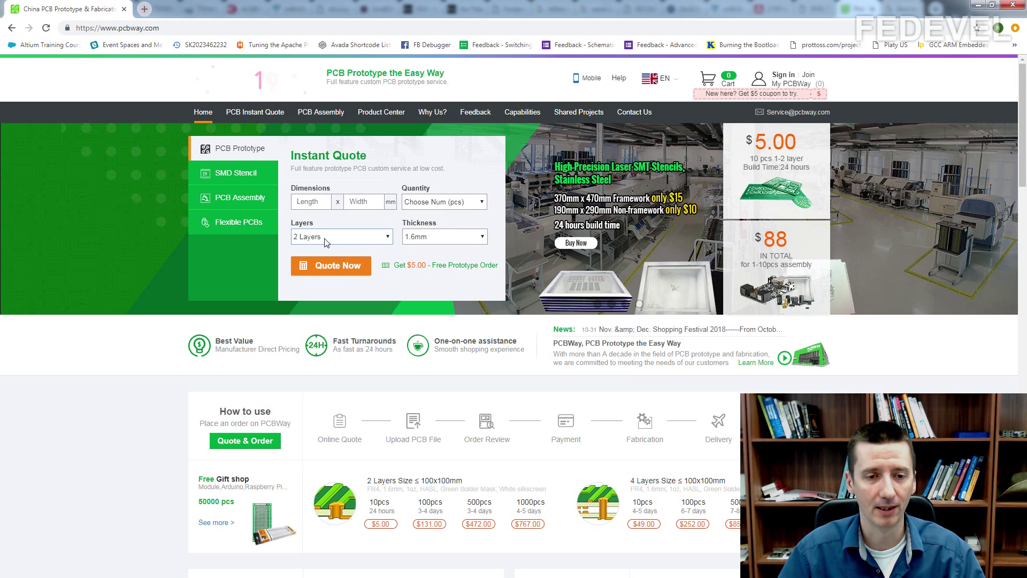
left_click(316, 203)
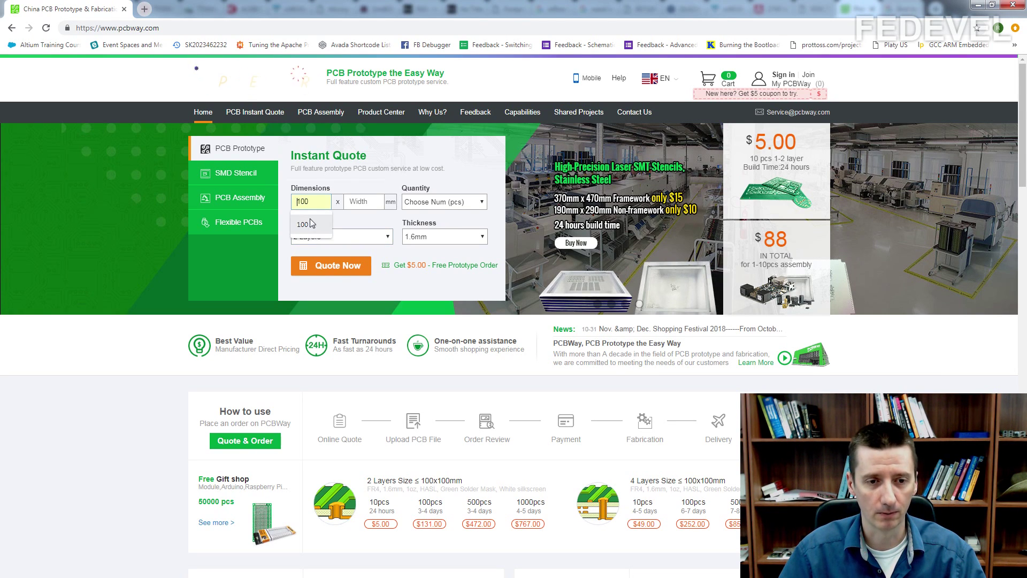
left_click(312, 224)
left_click(361, 202)
left_click(357, 224)
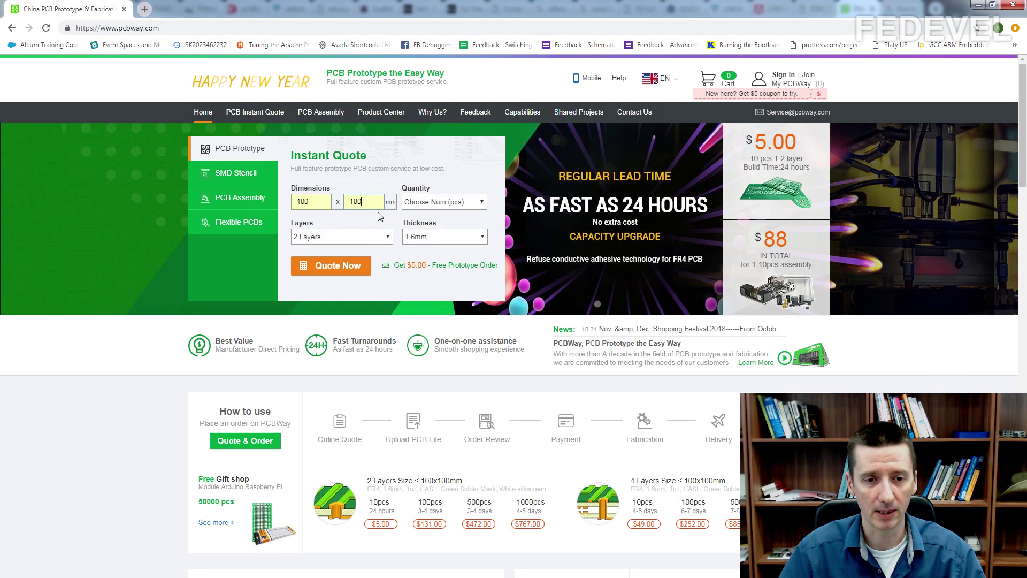
Set the quantity to 5 pieces and request the instant quote
left_click(451, 202)
left_click(412, 226)
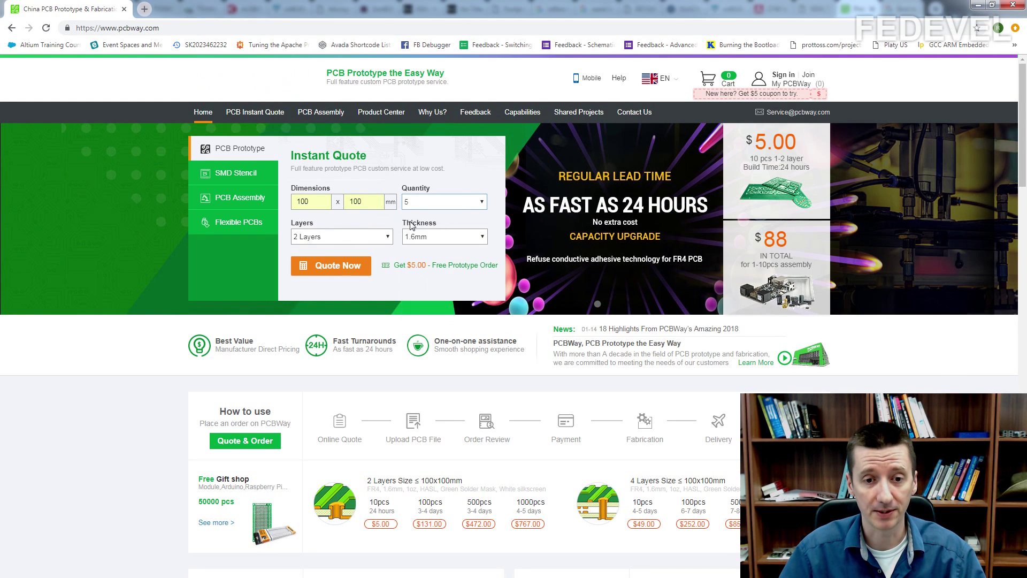
left_click(334, 267)
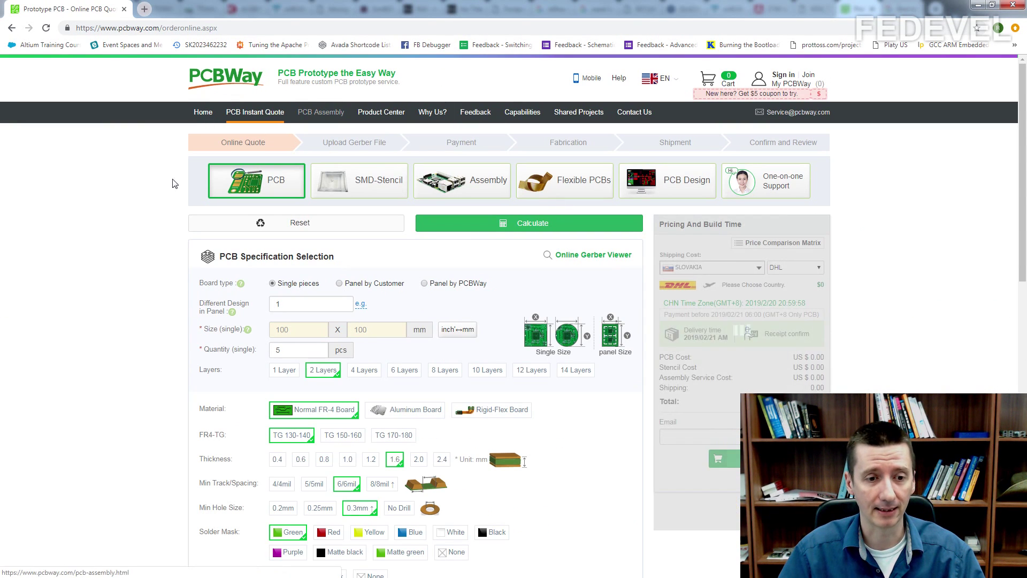
Scroll through the PCB specification options on the US$5 quote, US$26 with shipping
scroll(543, 220, "down", 3)
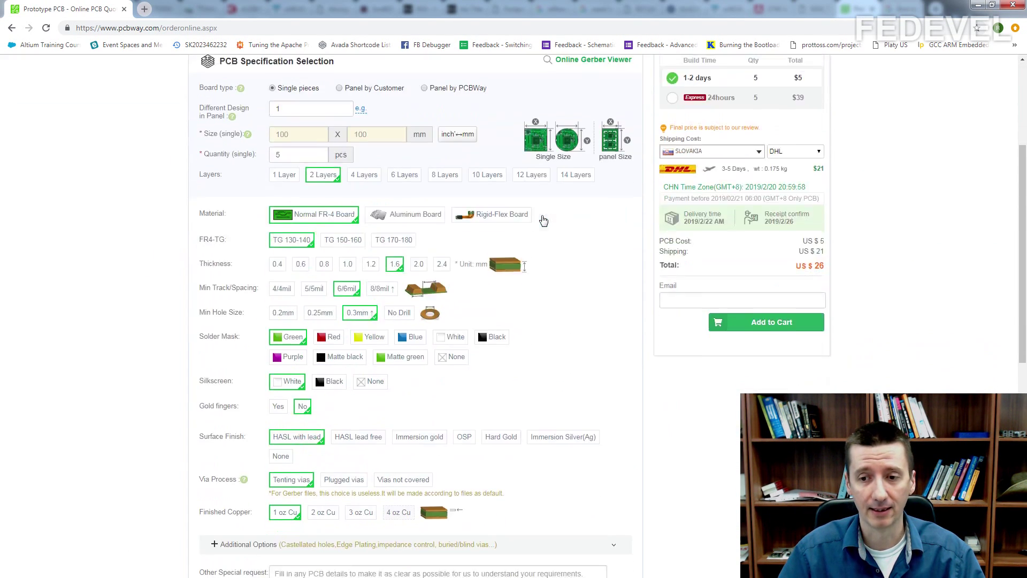
scroll(373, 215, "up", 1)
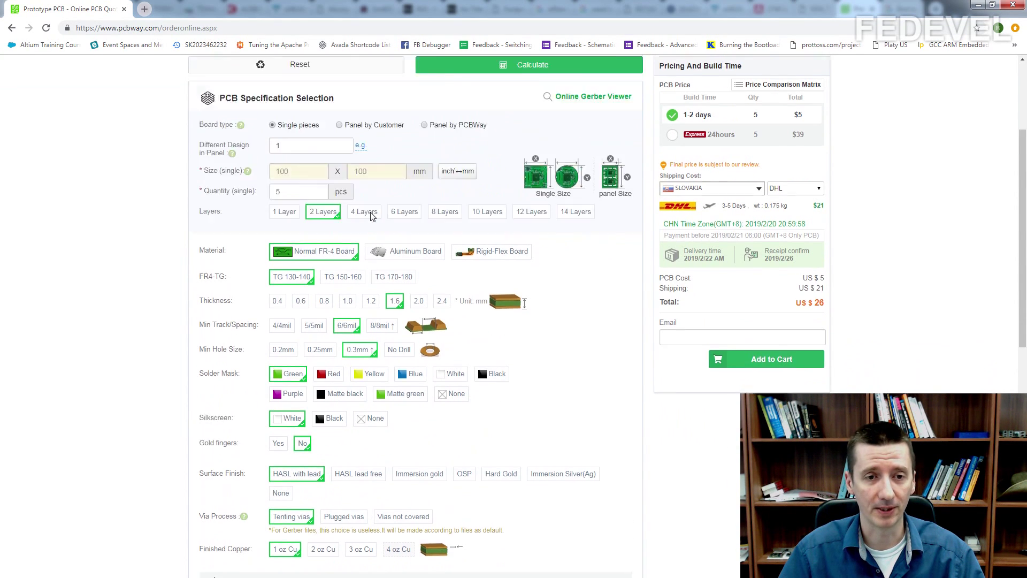
scroll(373, 216, "up", 3)
scroll(373, 215, "down", 5)
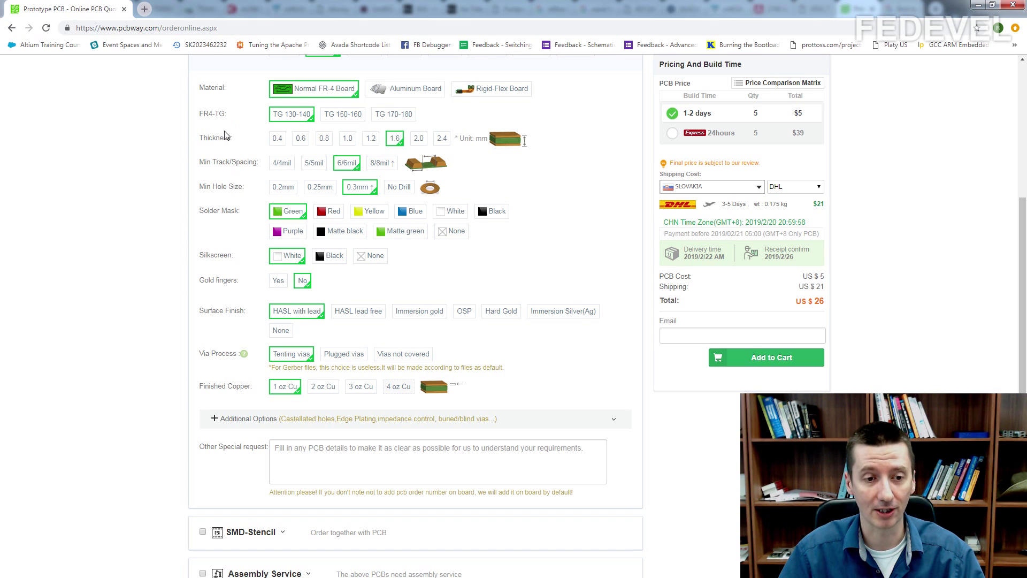
scroll(224, 154, "up", 5)
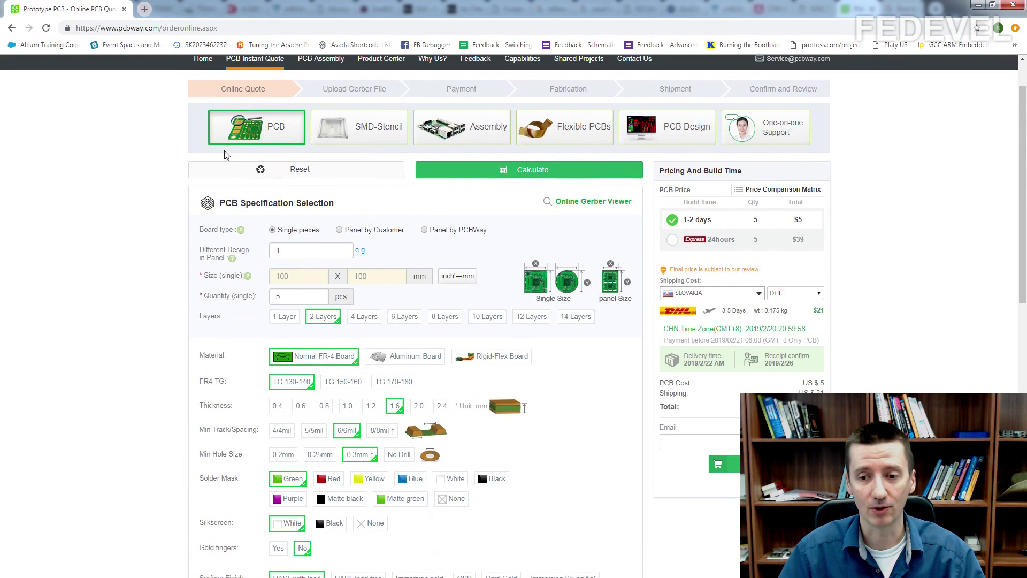
scroll(225, 154, "down", 3)
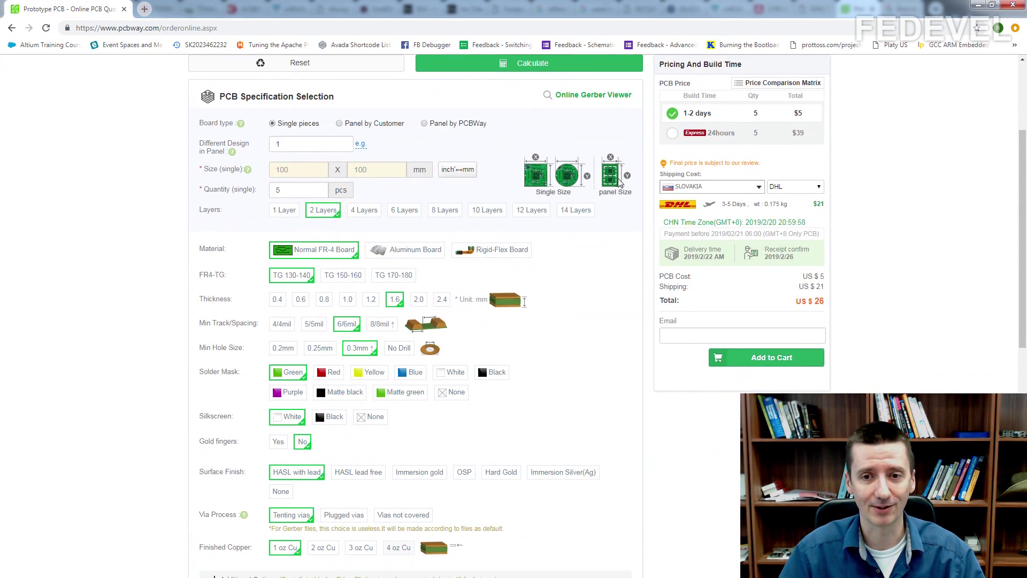
scroll(618, 182, "up", 3)
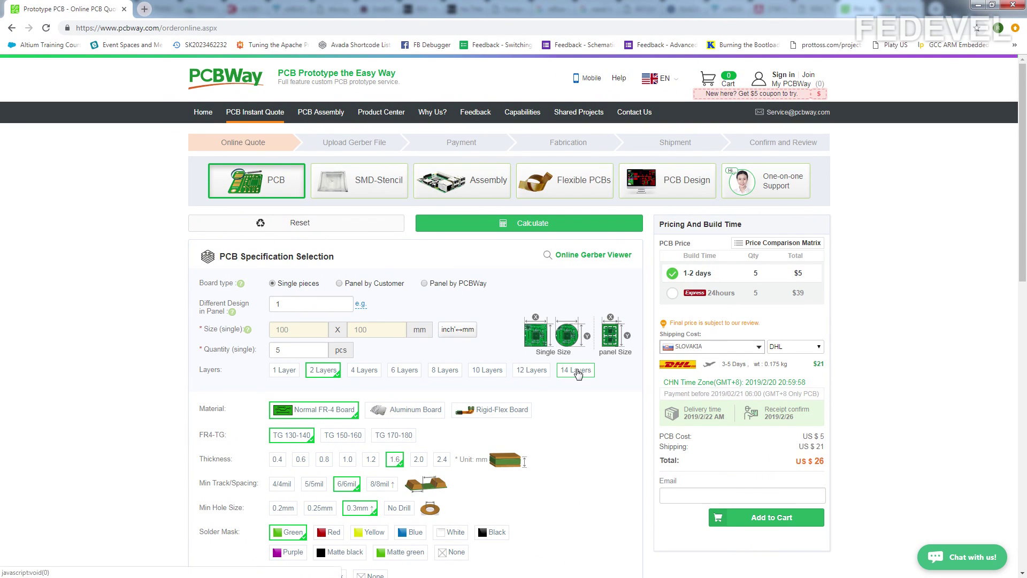
scroll(593, 321, "down", 2)
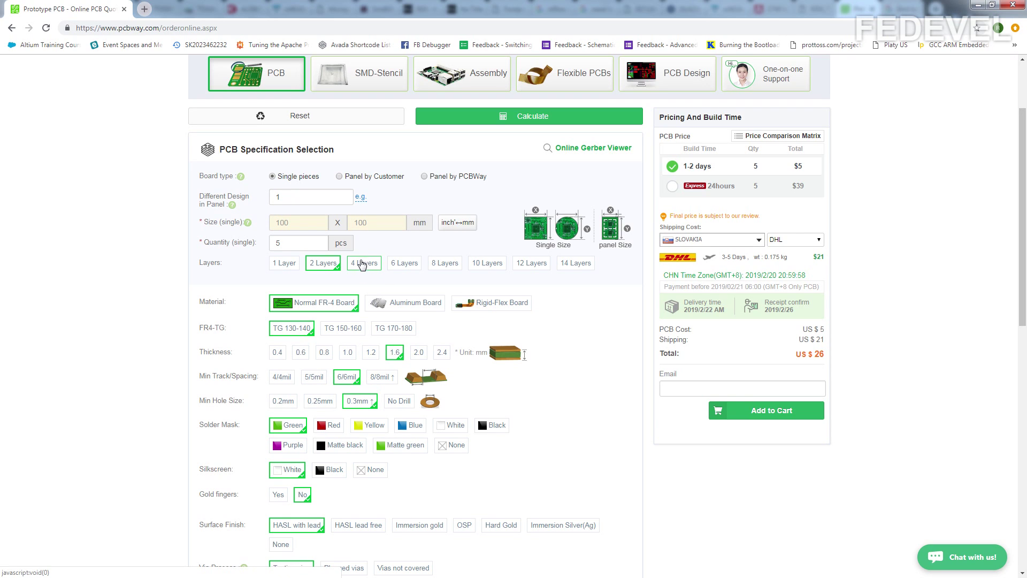
Compare PCB cost across 2, 4 and 6 layers, settling on 4 layers at US$49
left_click_drag(802, 329, 824, 328)
left_click(363, 265)
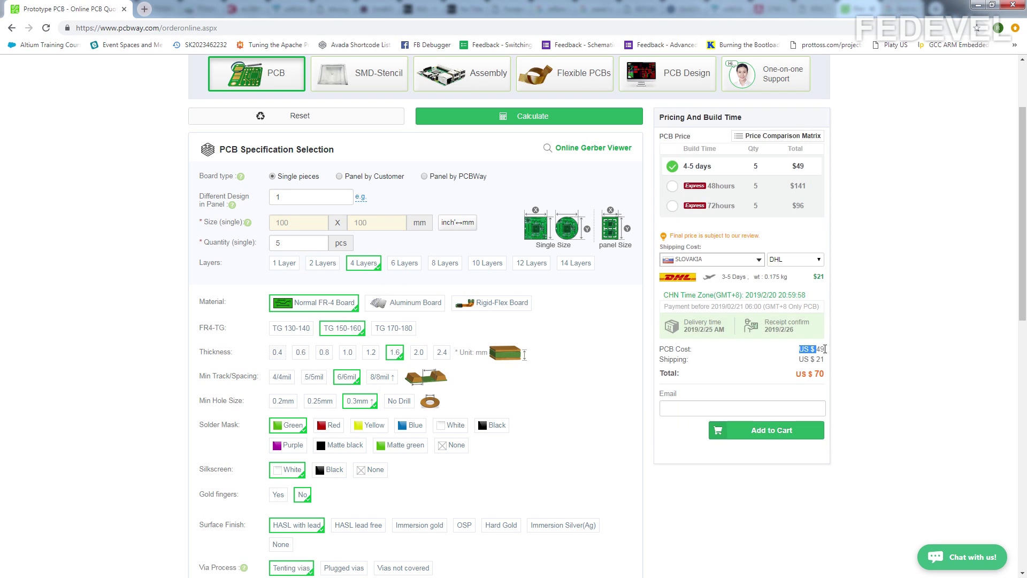
double_click(816, 350)
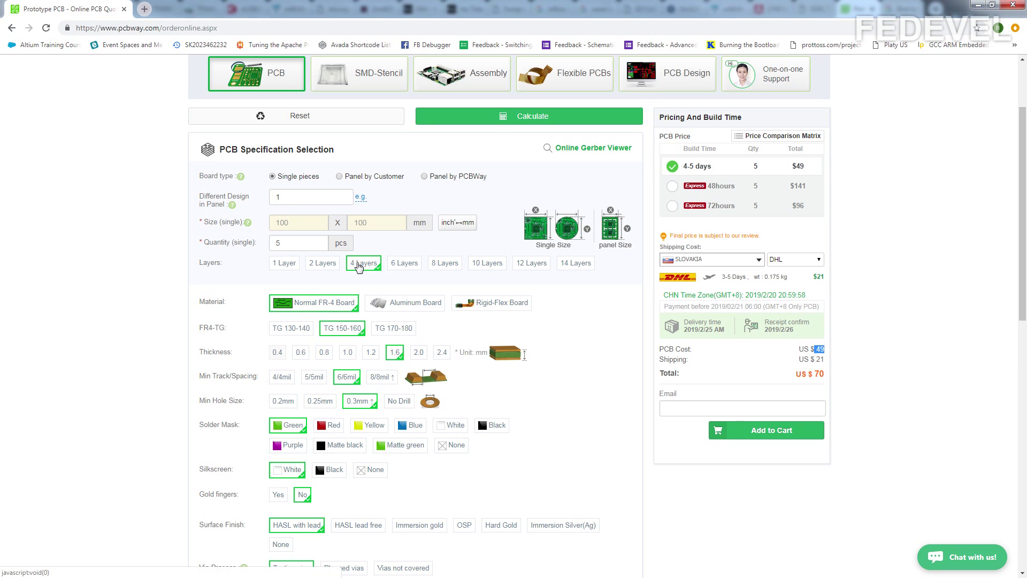
left_click(323, 263)
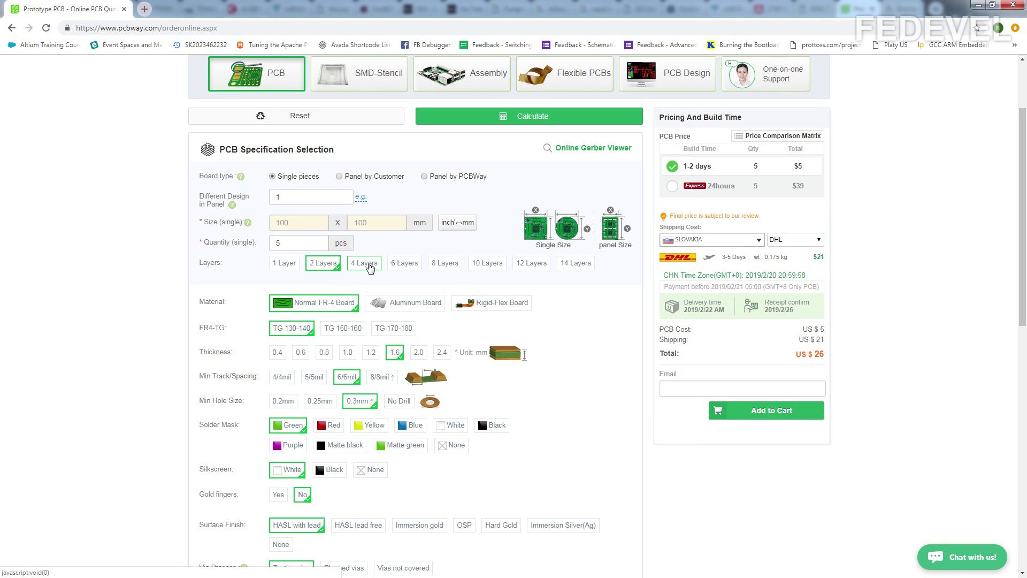
left_click(368, 264)
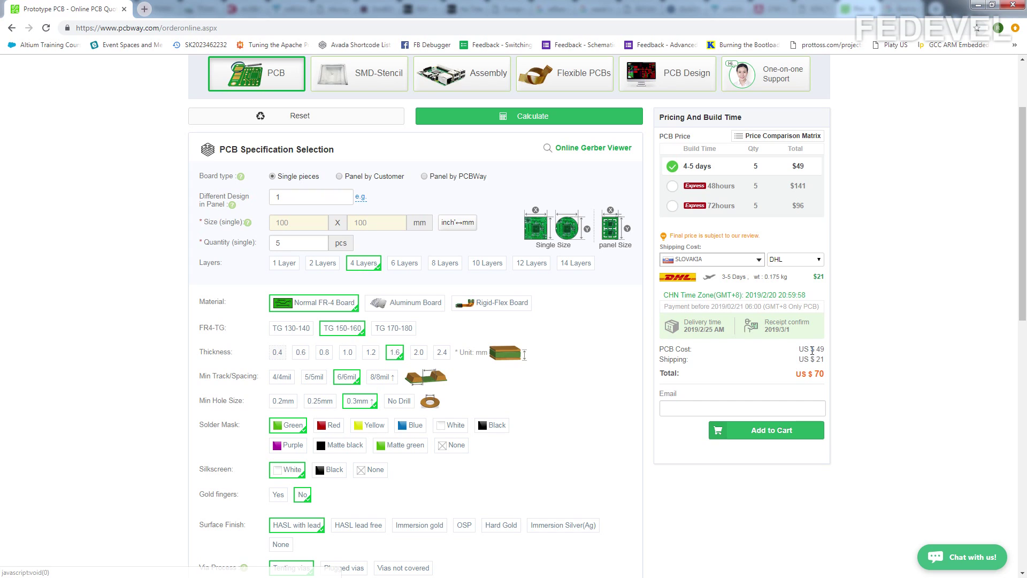
left_click(406, 268)
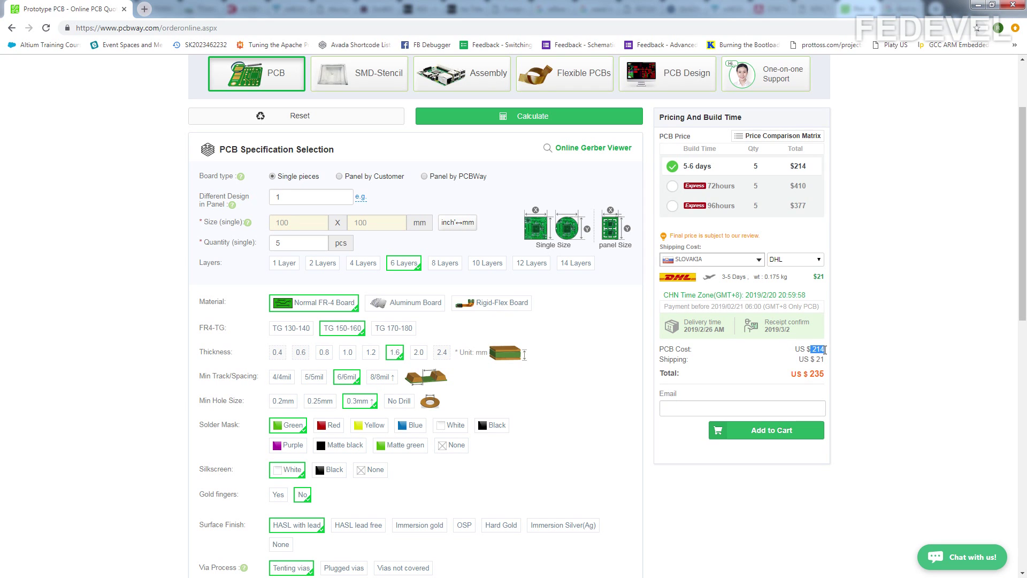
left_click(368, 265)
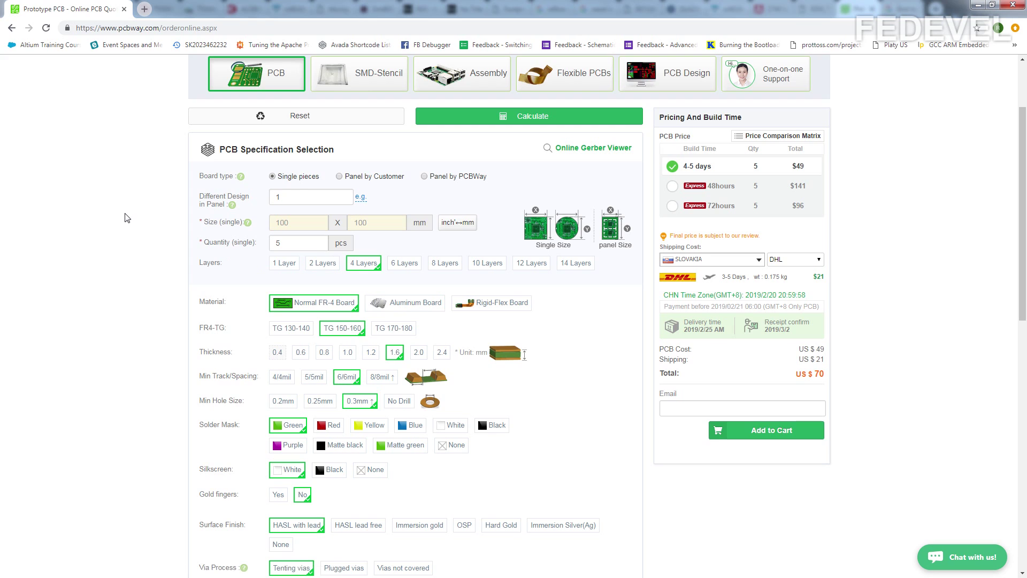
scroll(129, 214, "down", 1)
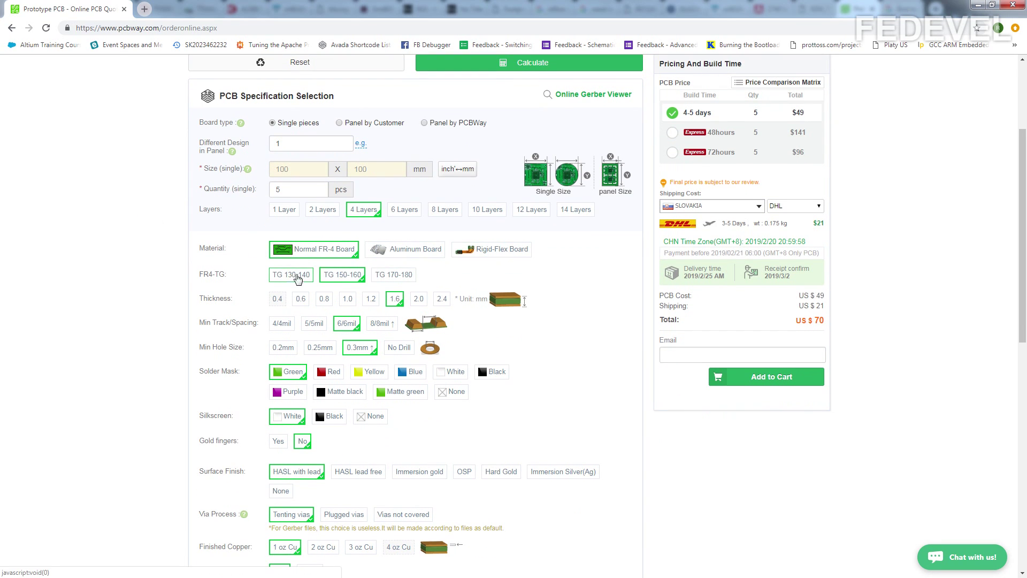
Compare TG 130-140 against TG 170-180 material prices on the 4-layer board
left_click(298, 279)
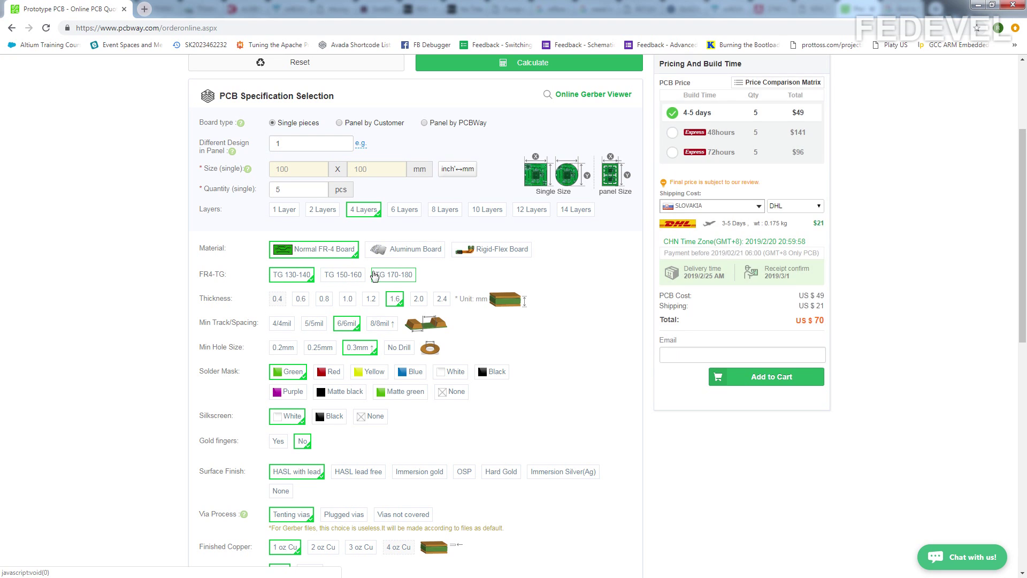
left_click(374, 275)
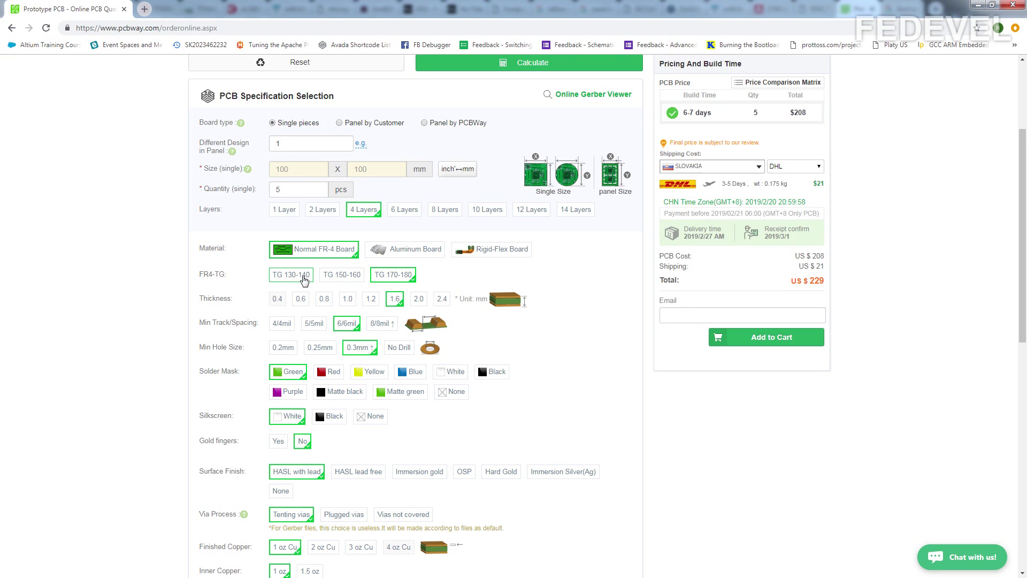
left_click(304, 275)
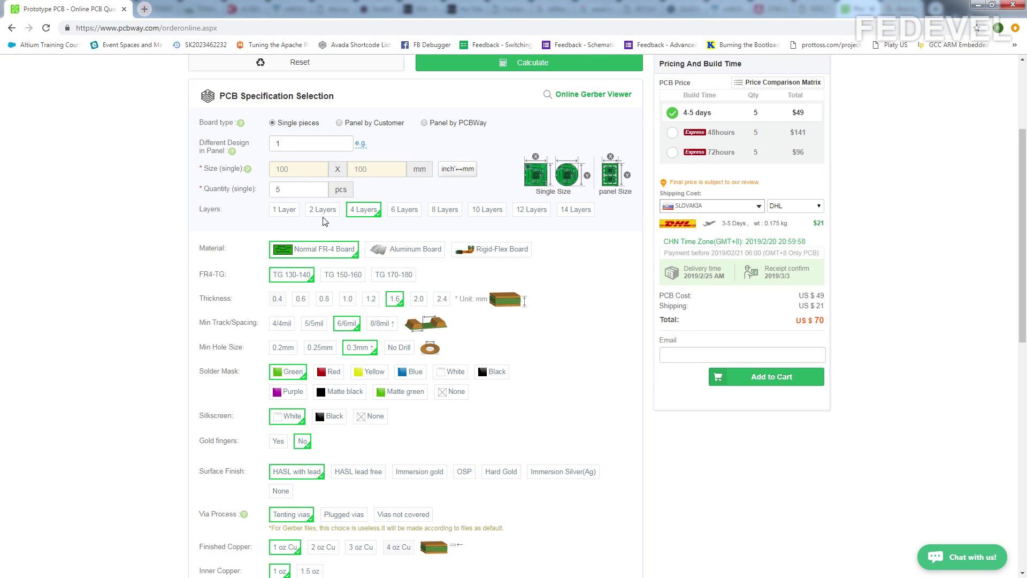
Switch to 2 layers, check TG 150-160 and 170-180 prices, then return to TG 130-140
left_click(323, 212)
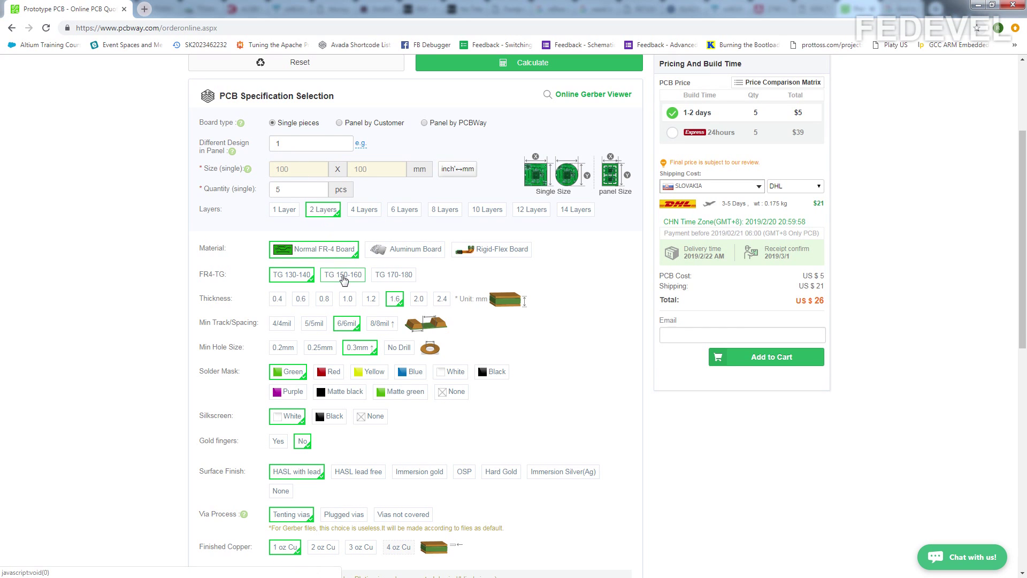
left_click(344, 277)
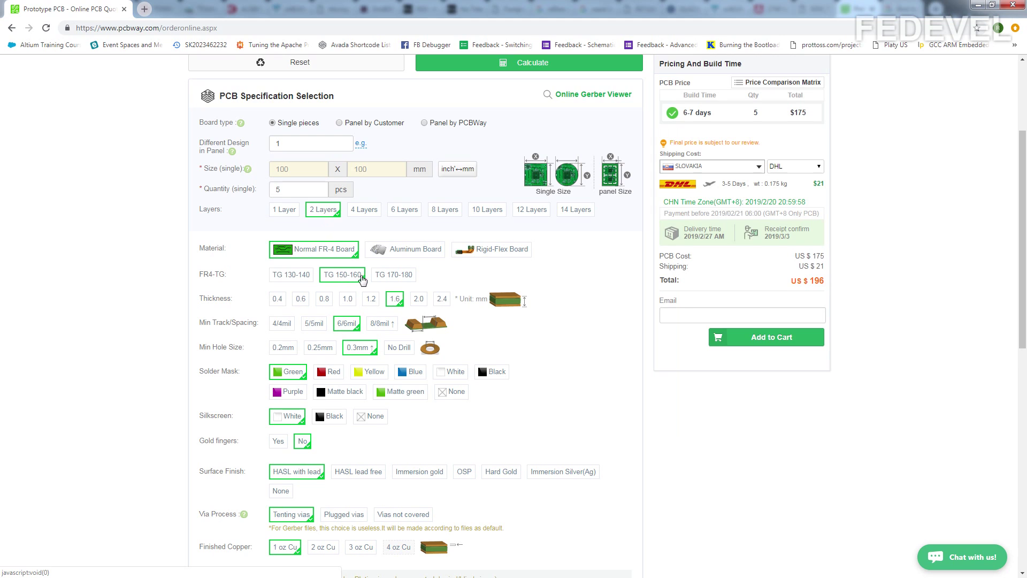
left_click(389, 277)
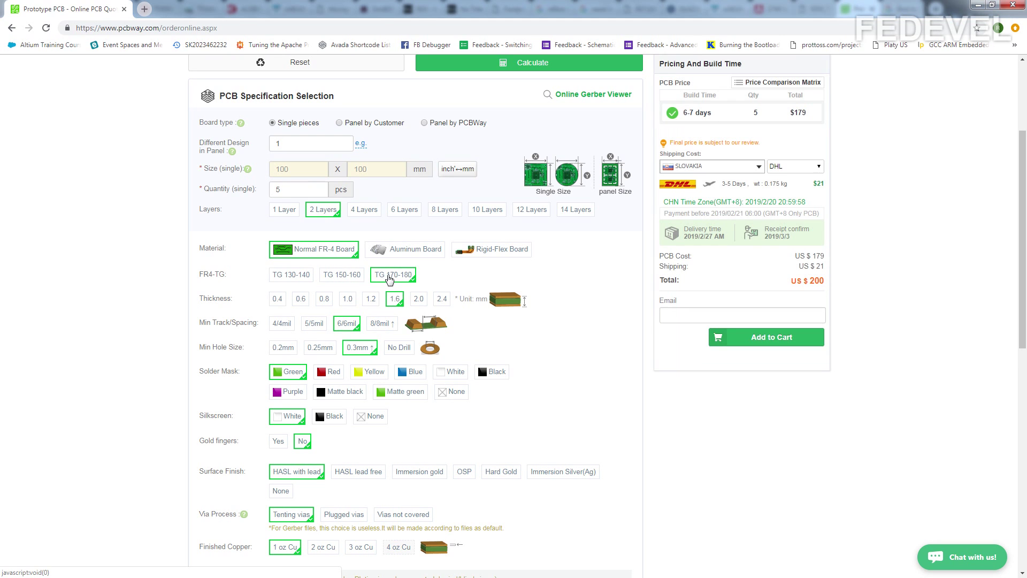
left_click(297, 277)
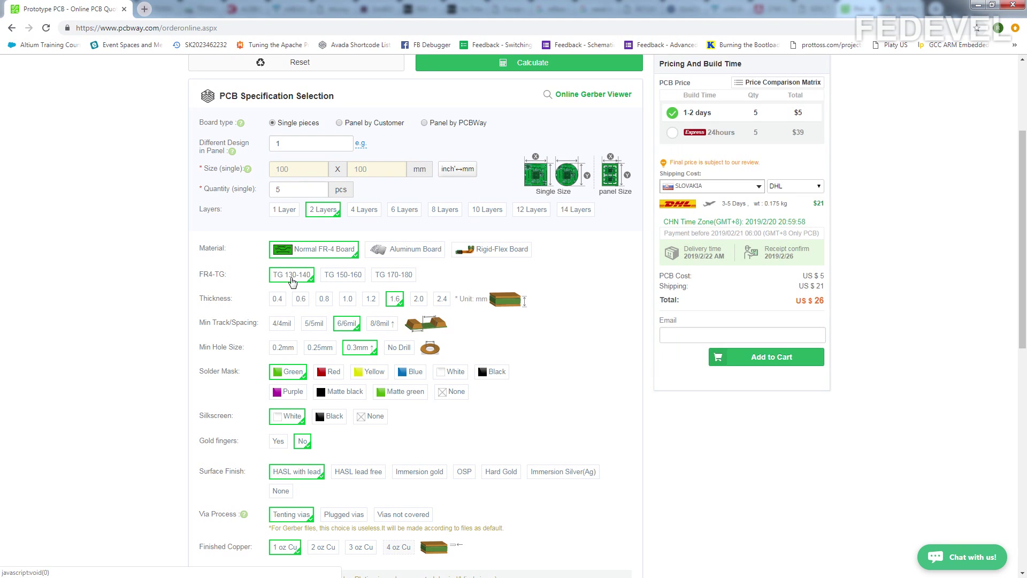
scroll(144, 255, "down", 3)
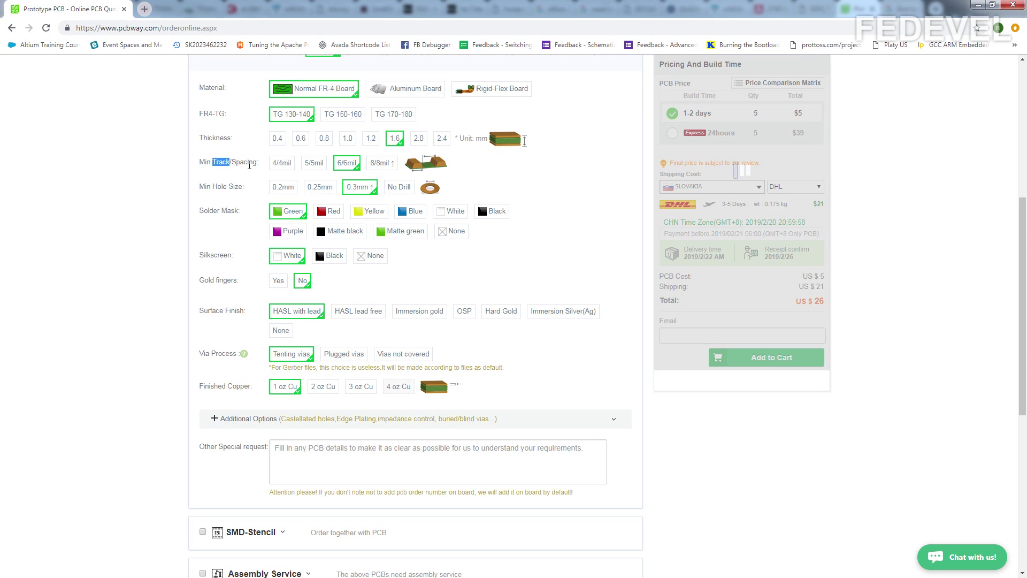
left_click_drag(257, 162, 219, 188)
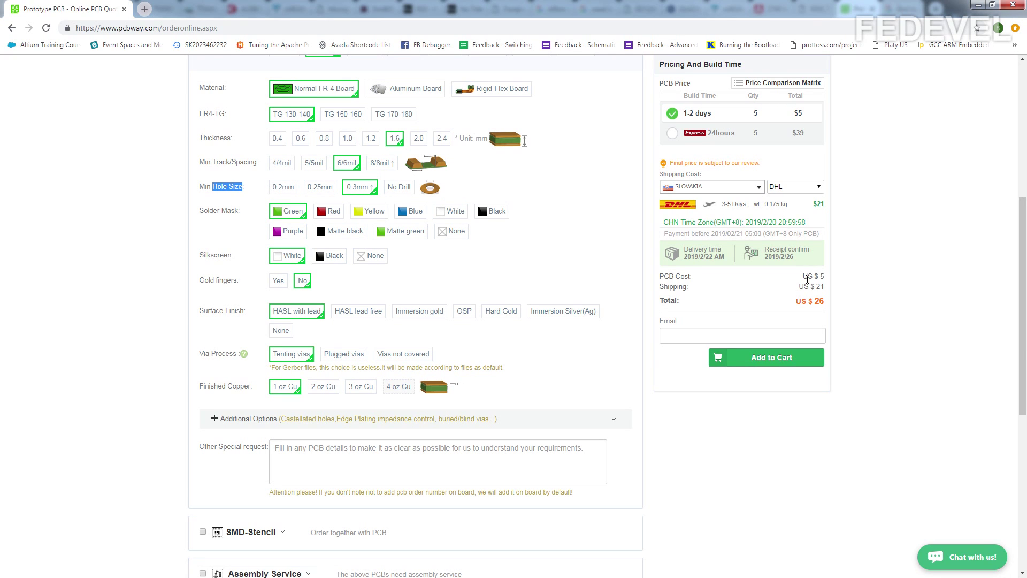
left_click_drag(807, 279, 825, 277)
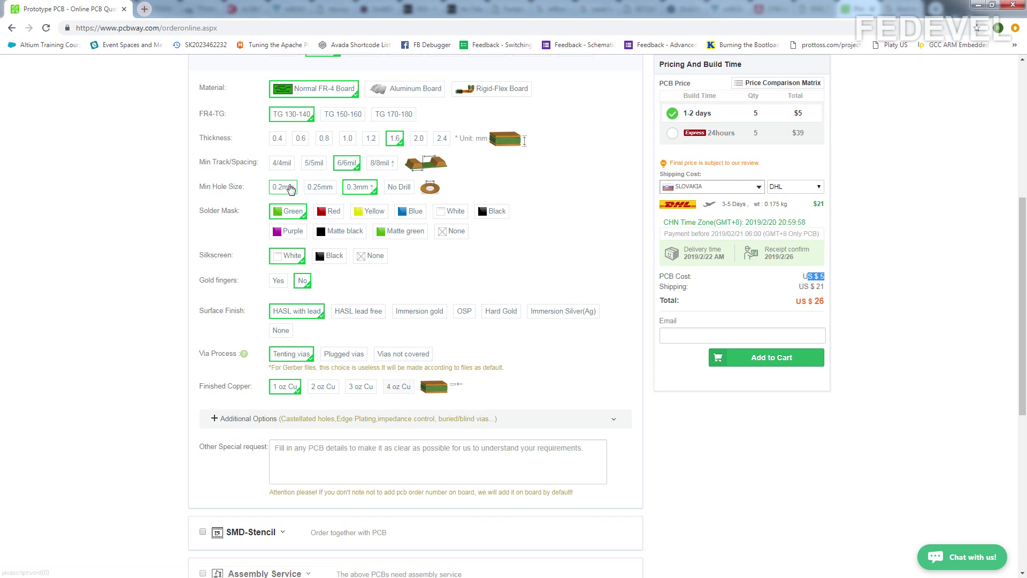
left_click(289, 189)
left_click_drag(803, 277, 817, 278)
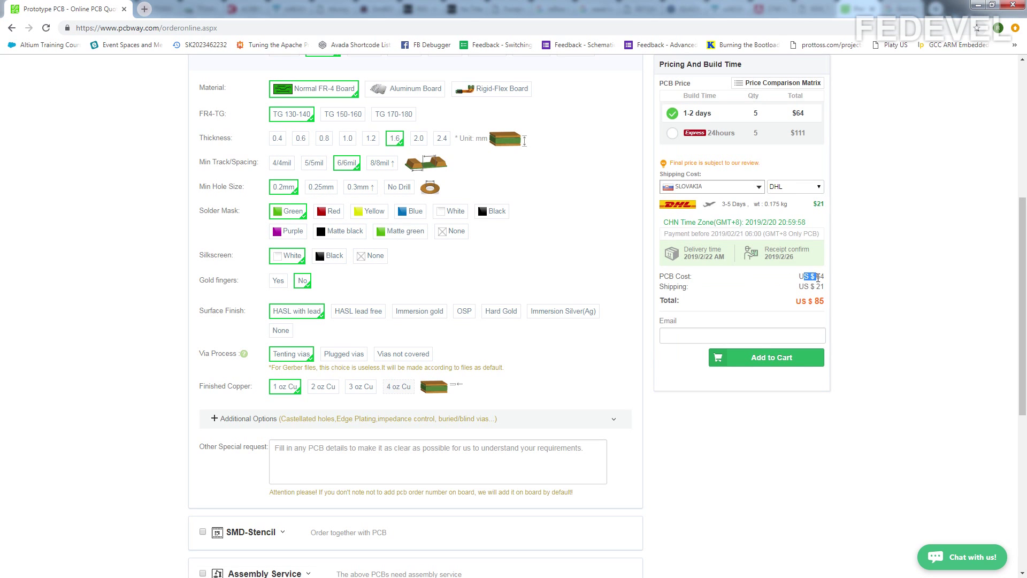
left_click(817, 278)
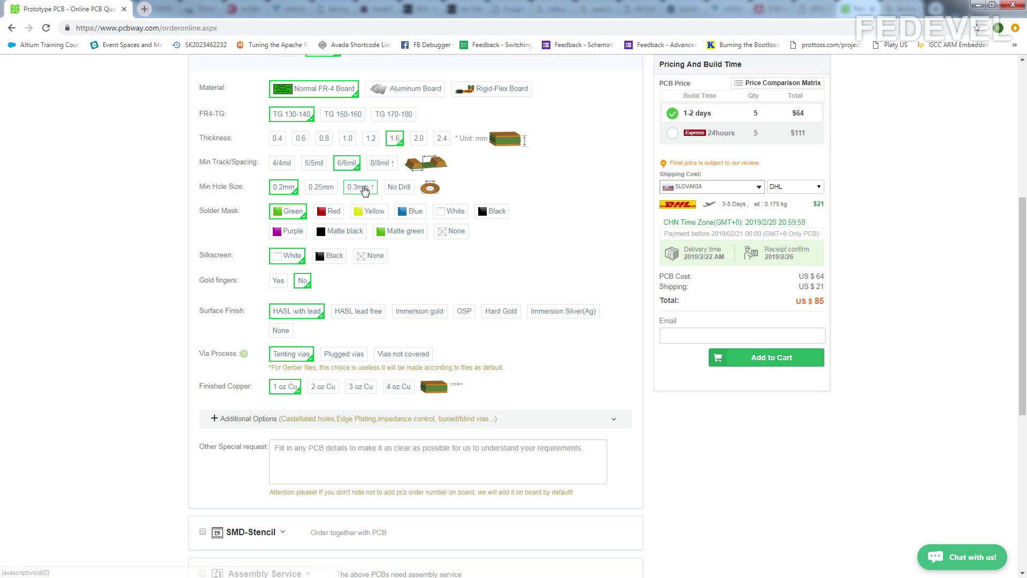
left_click(357, 186)
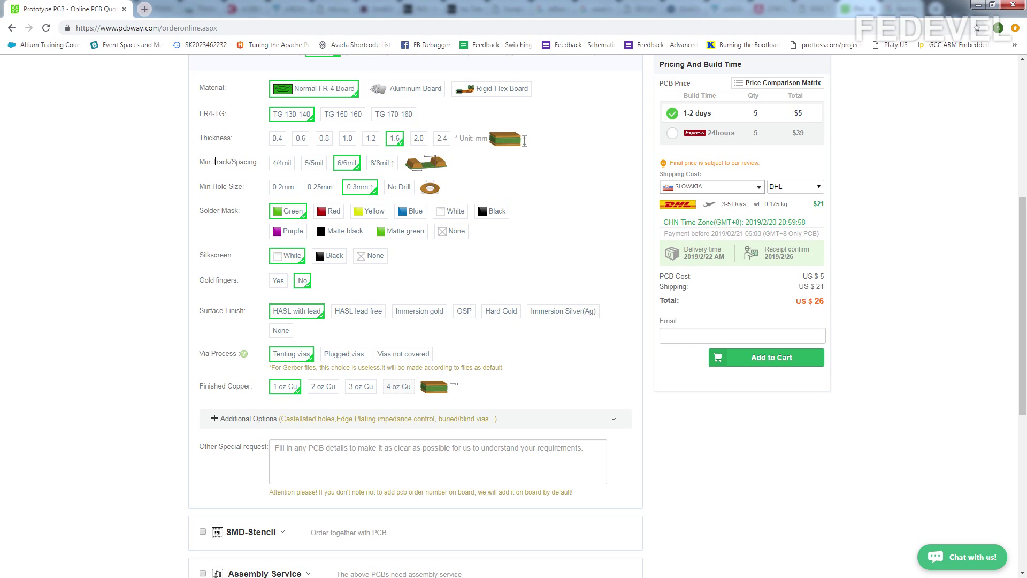
left_click_drag(212, 162, 248, 161)
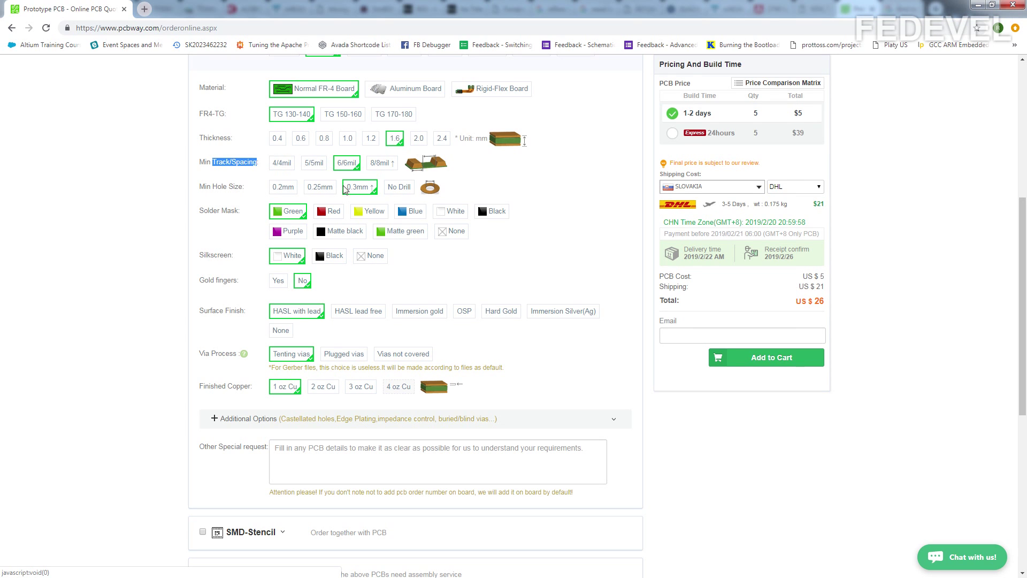
left_click(280, 164)
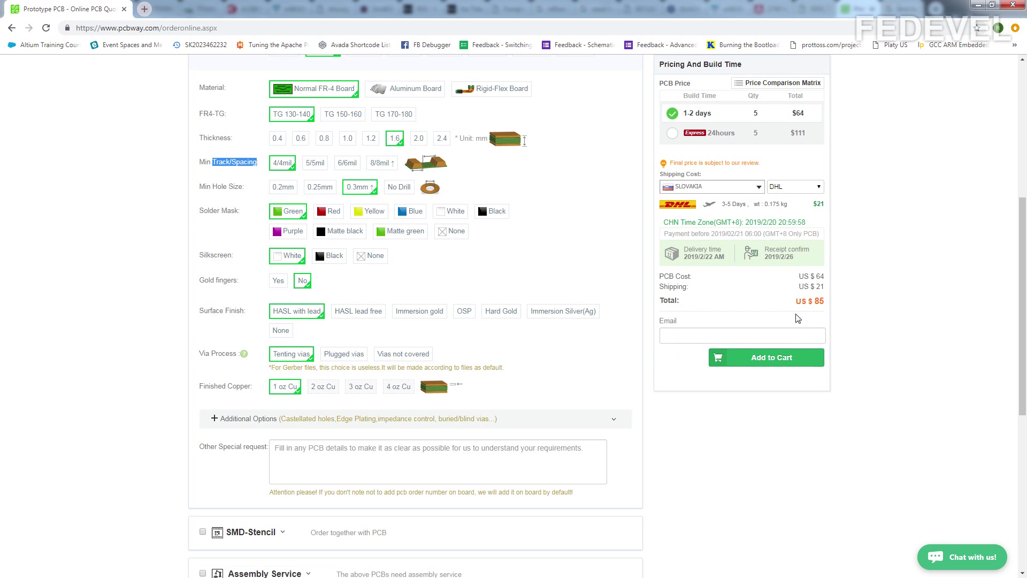
left_click(315, 163)
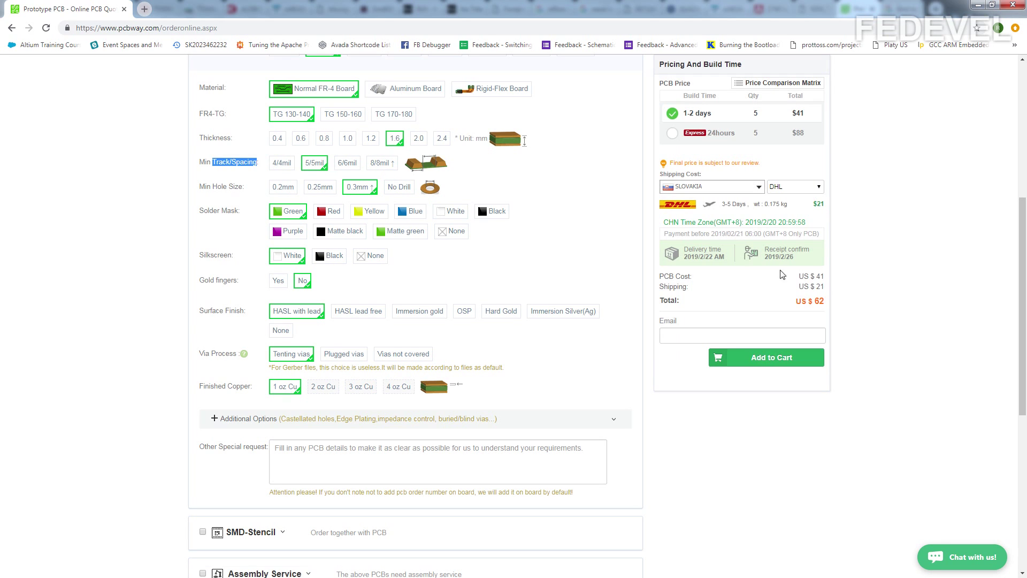
left_click(347, 163)
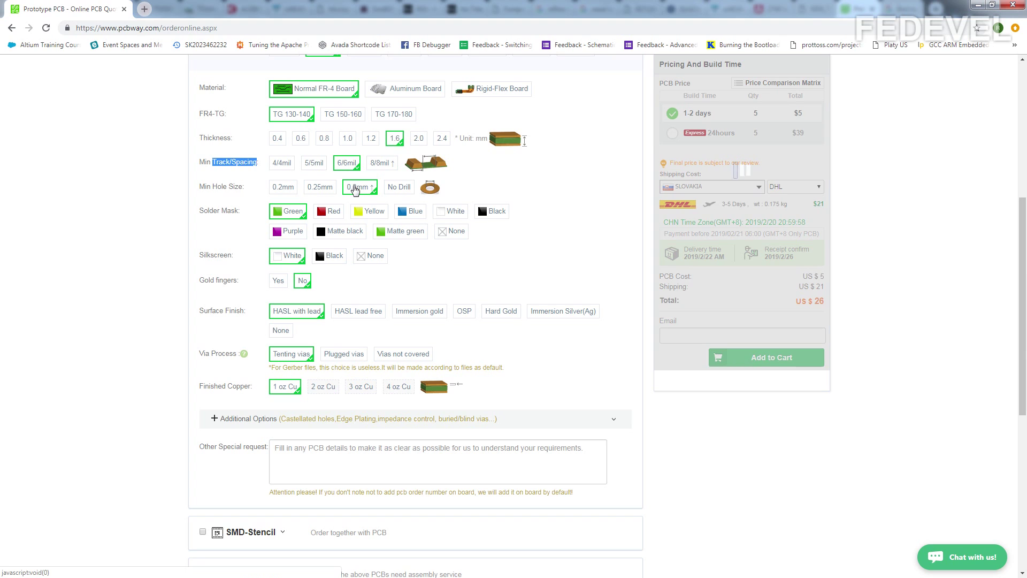
left_click(380, 164)
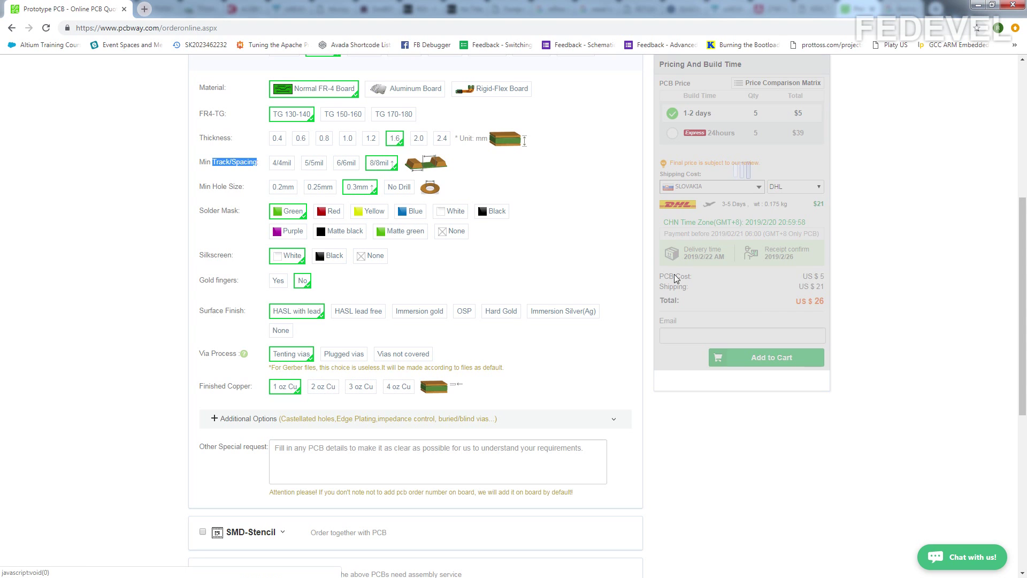
left_click(356, 164)
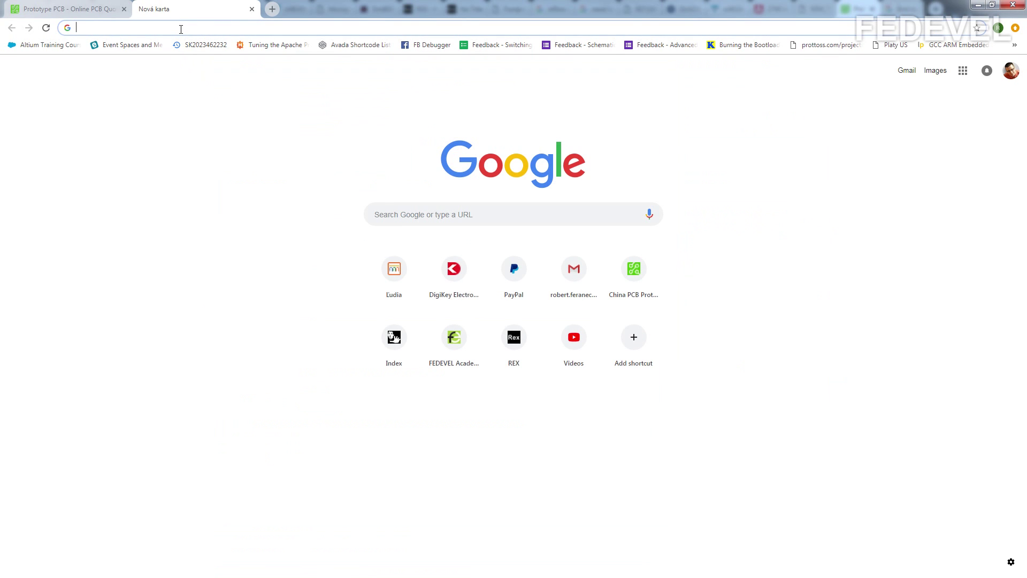
Search Google for '6mil to mm', note the 0.1524 mm result, and return to PCBWay
type("6mil to ")
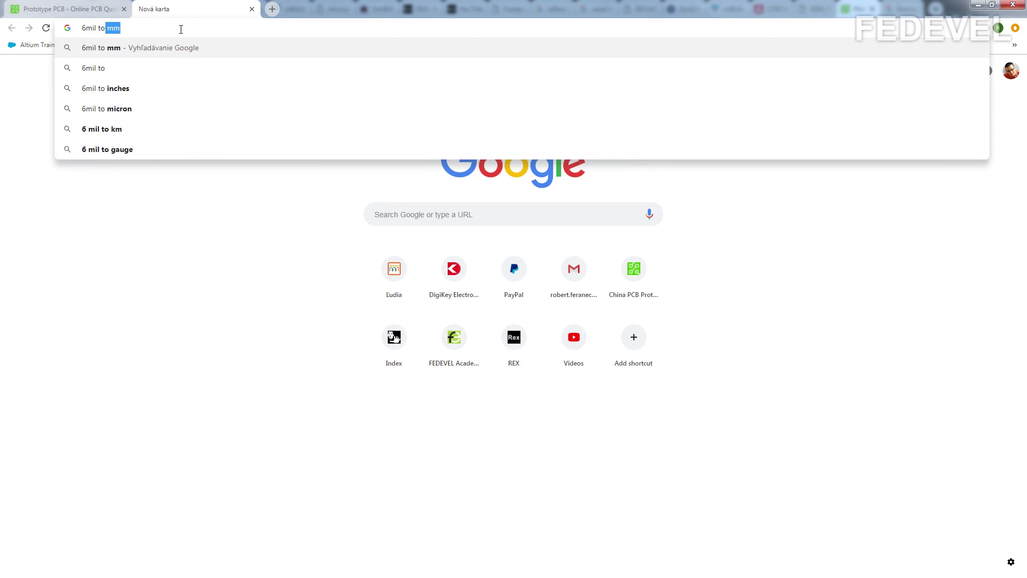
type("mm")
key("Return")
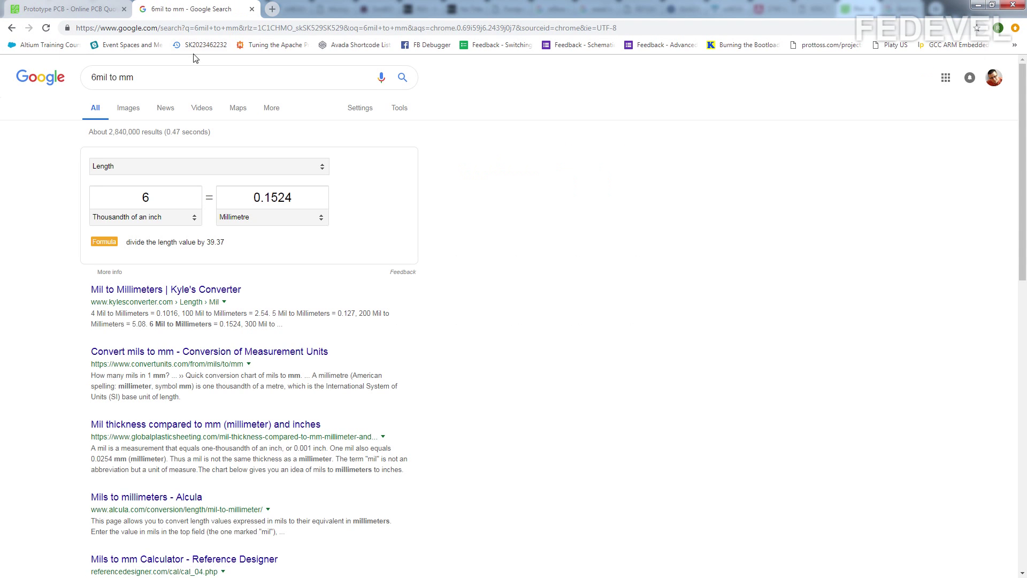
left_click_drag(251, 197, 292, 197)
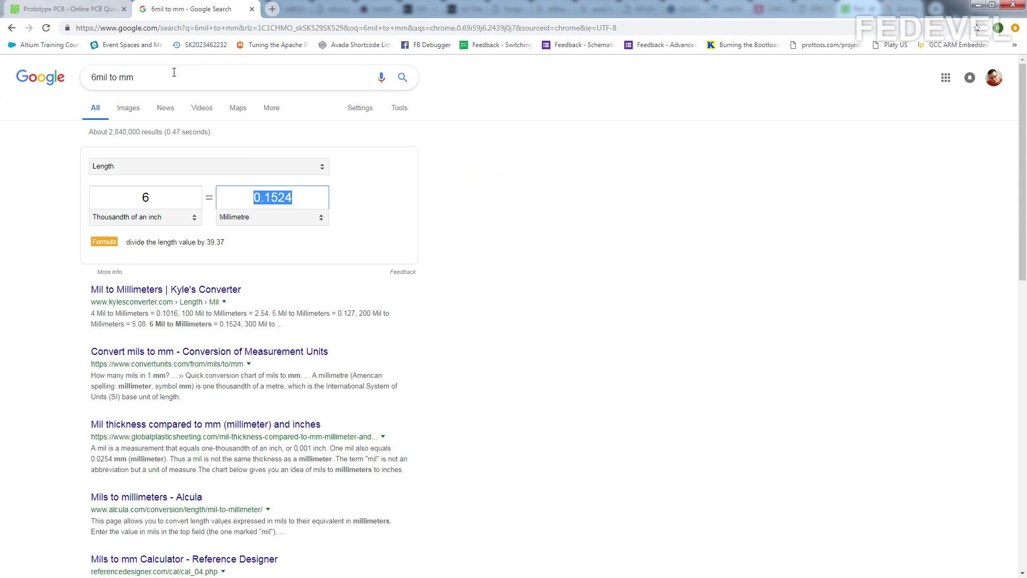
left_click(70, 9)
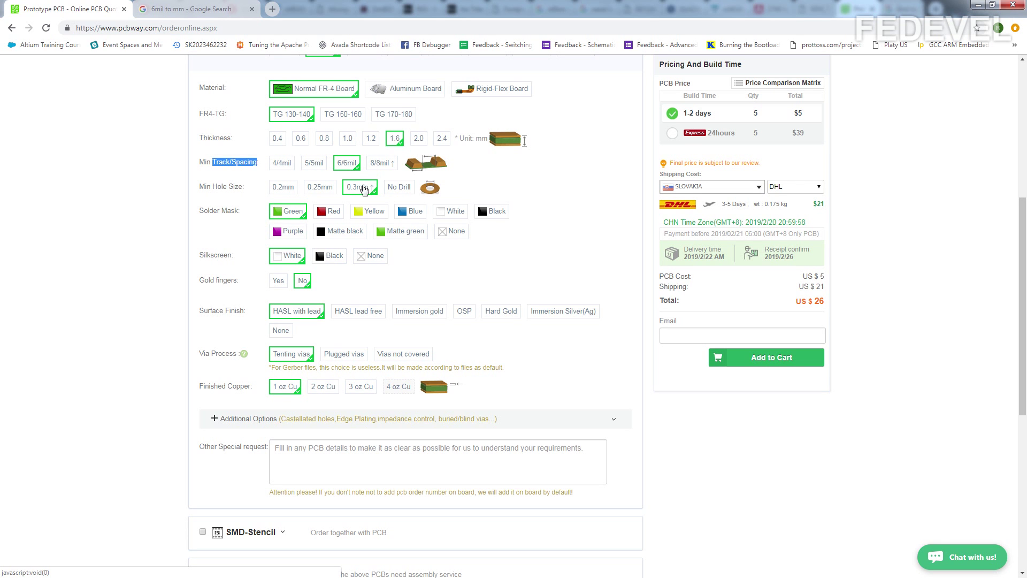
Compare red and blue solder mask prices, then return to green solder mask
scroll(333, 203, "up", 6)
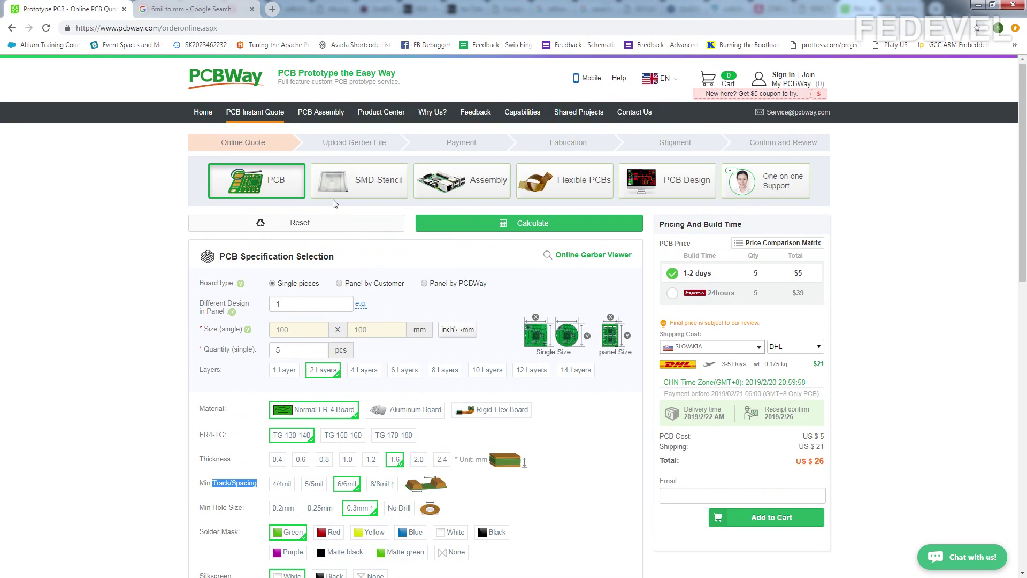
left_click(135, 210)
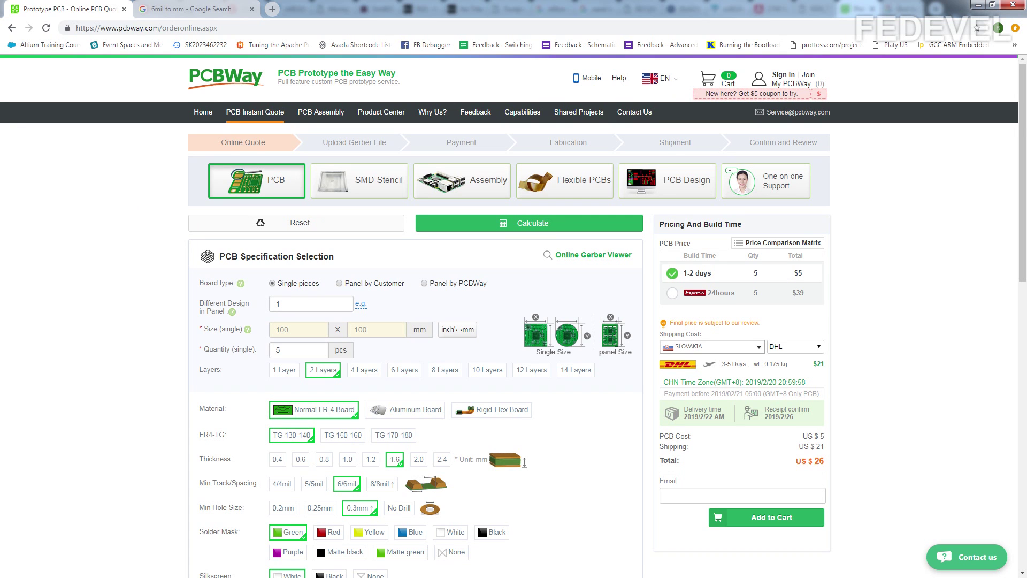
scroll(102, 289, "down", 4)
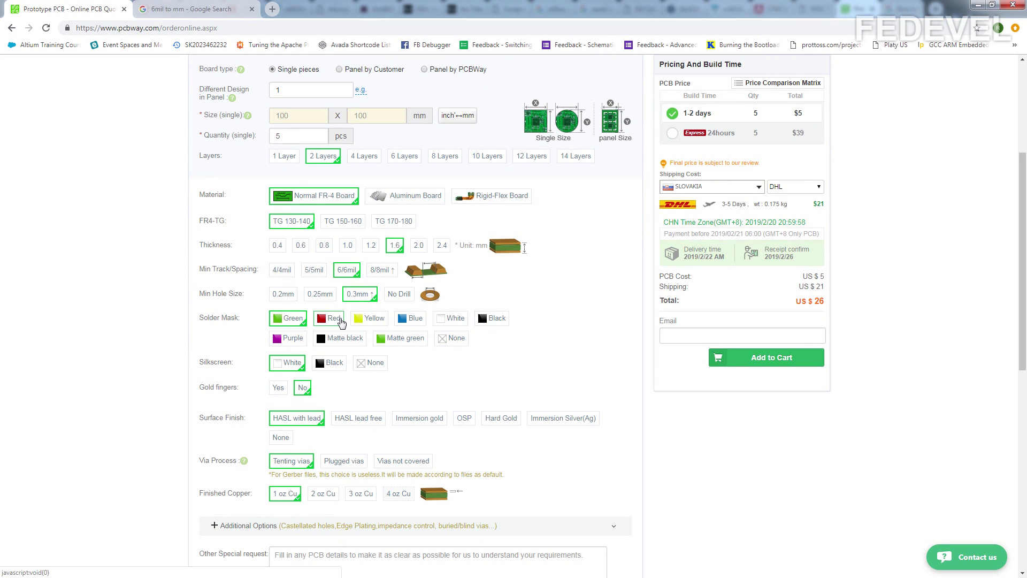
left_click(335, 319)
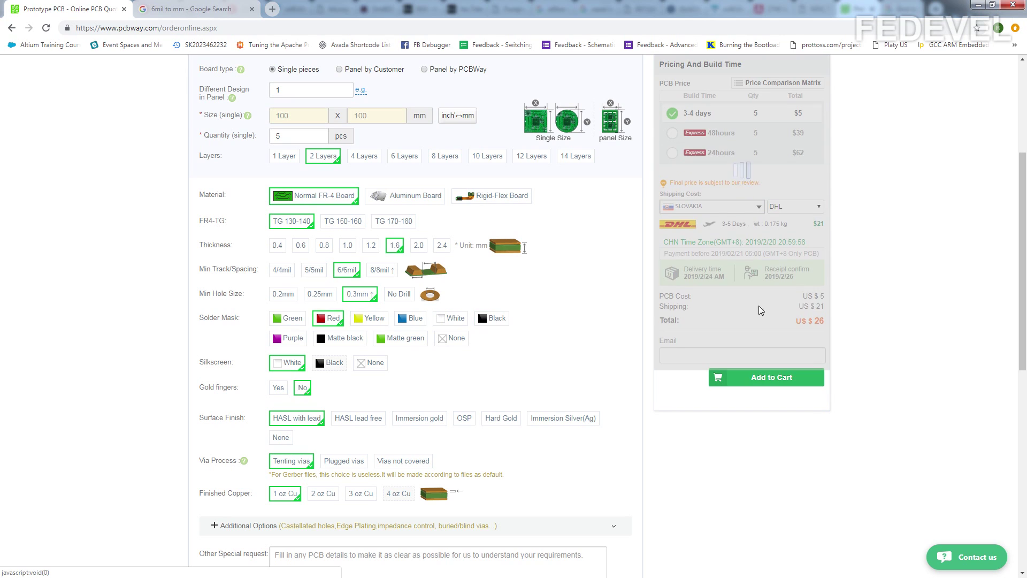
left_click(412, 319)
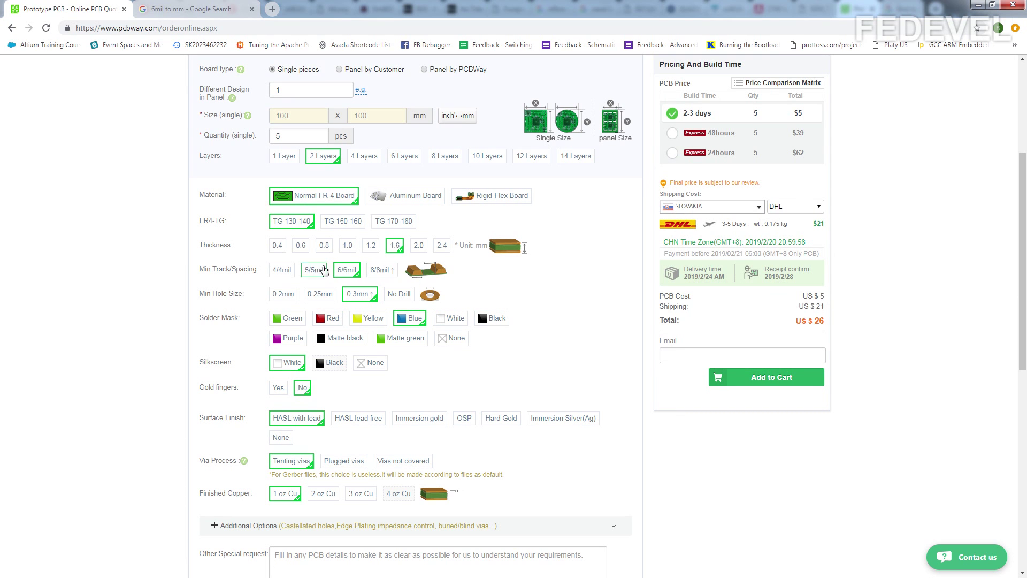
scroll(219, 211, "down", 3)
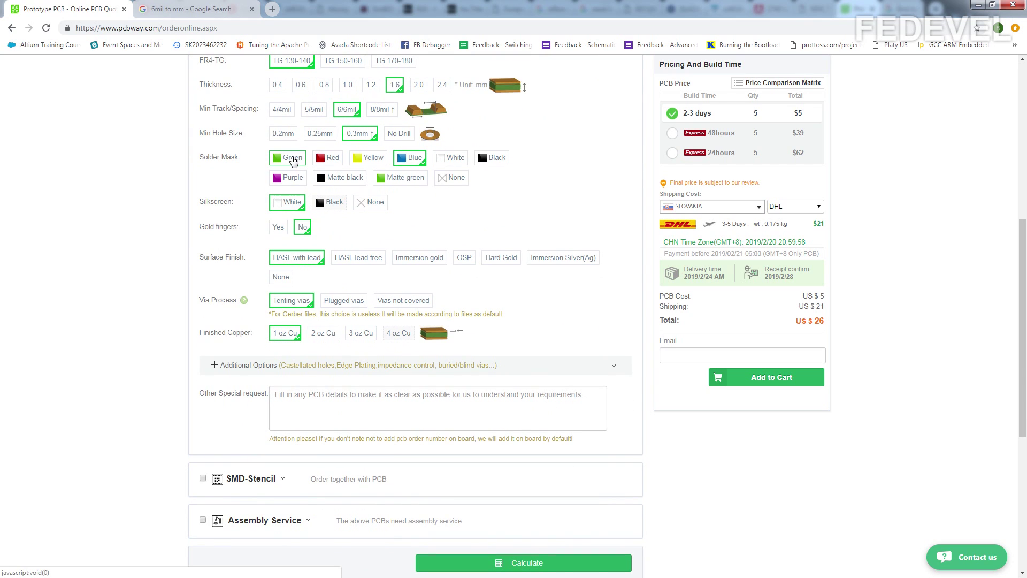
left_click(293, 159)
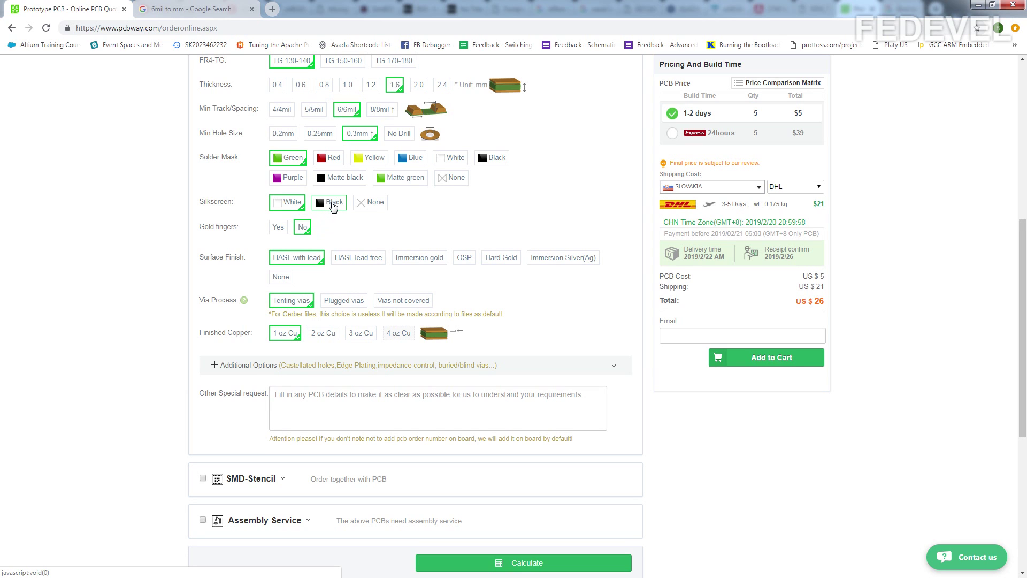
Check black silkscreen pricing, revert to white silkscreen, and highlight the Gold fingers option
left_click(332, 205)
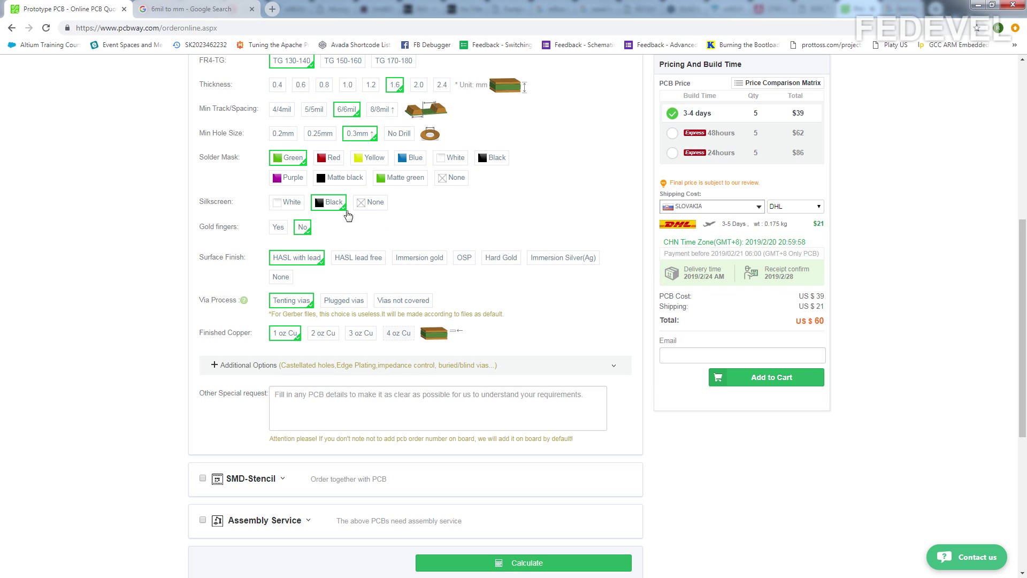
left_click(292, 201)
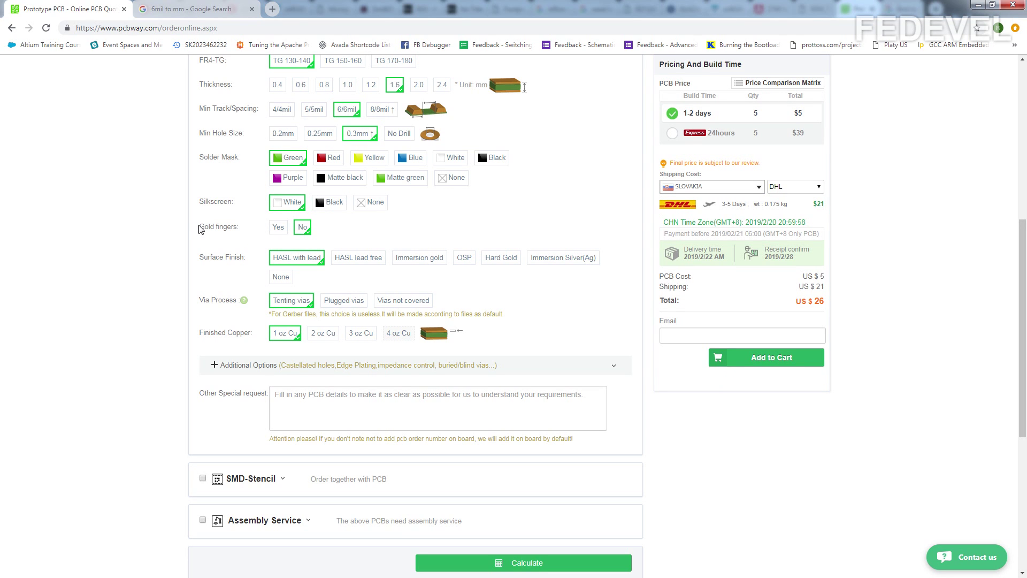
left_click_drag(200, 229, 206, 240)
Look up Google Images results for 'gold figers pcb' in a new tab, then return to PCBWay
scroll(222, 228, "up", 2)
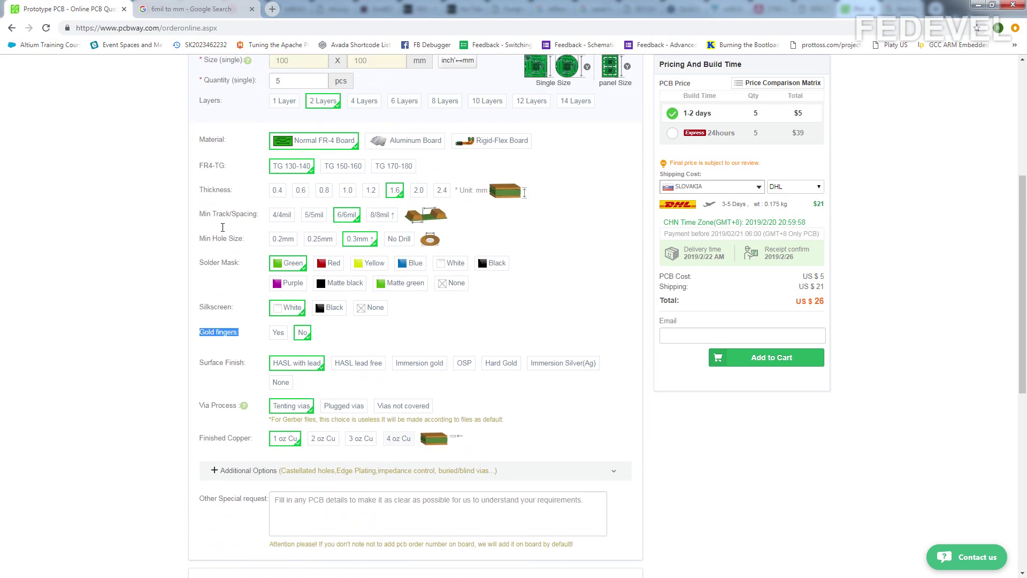
scroll(217, 331, "down", 2)
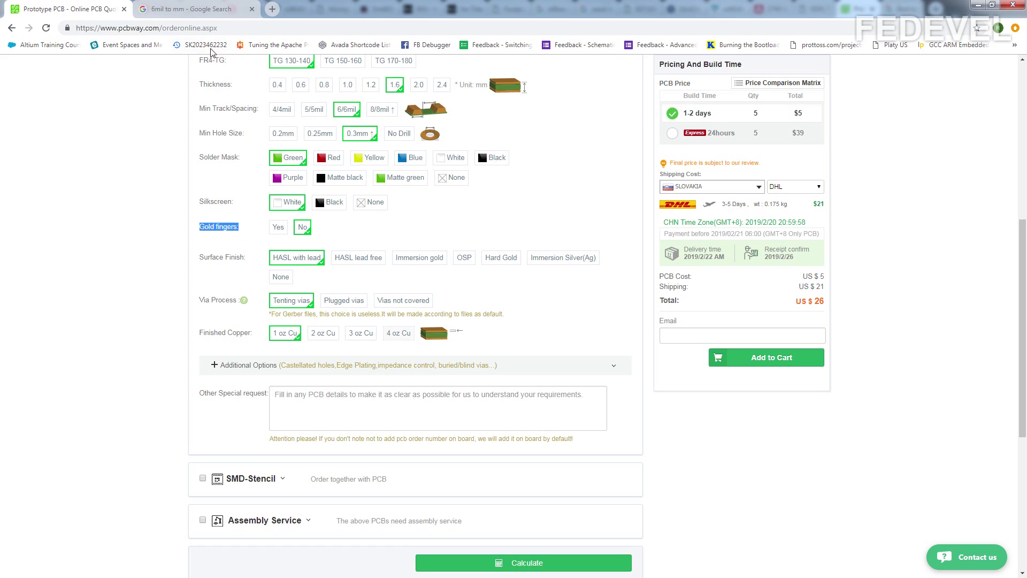
left_click(273, 9)
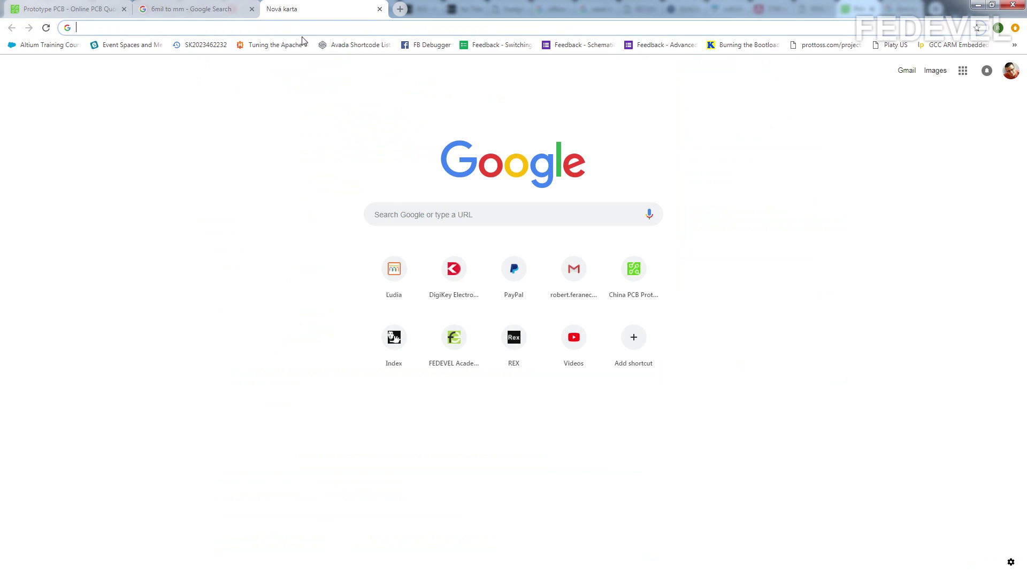
type("gold fi")
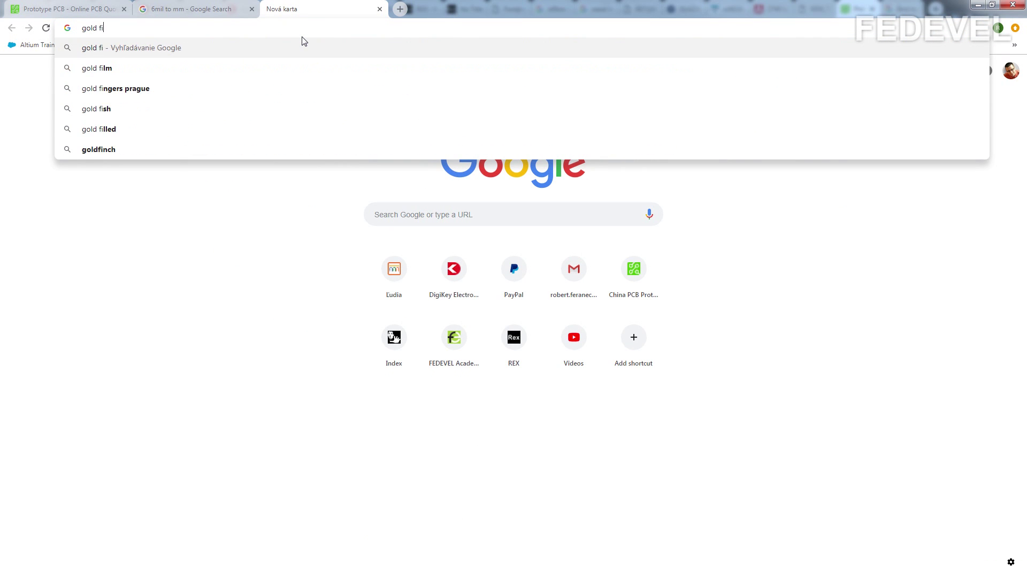
type("gers pcb")
key("Return")
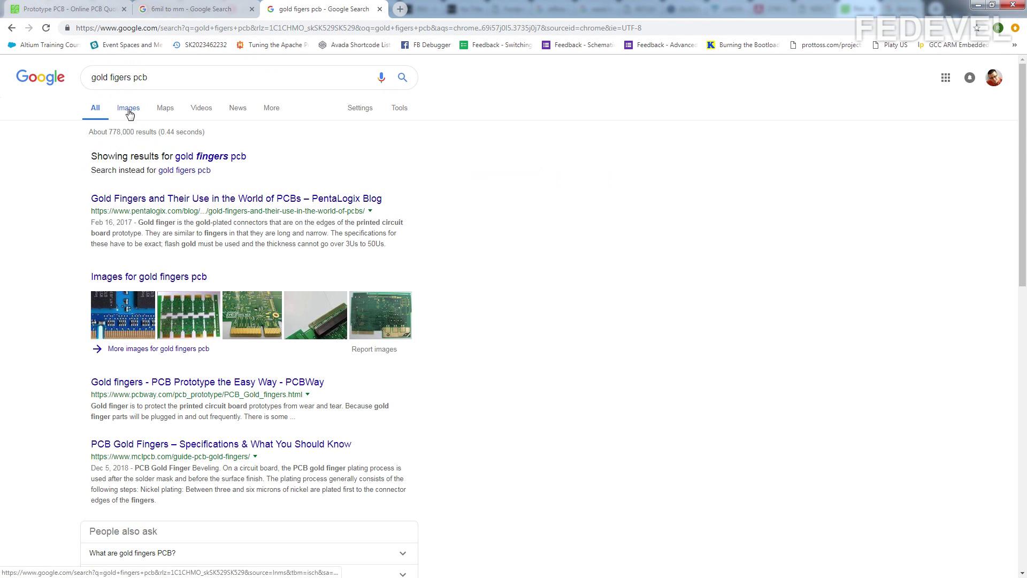
left_click(128, 108)
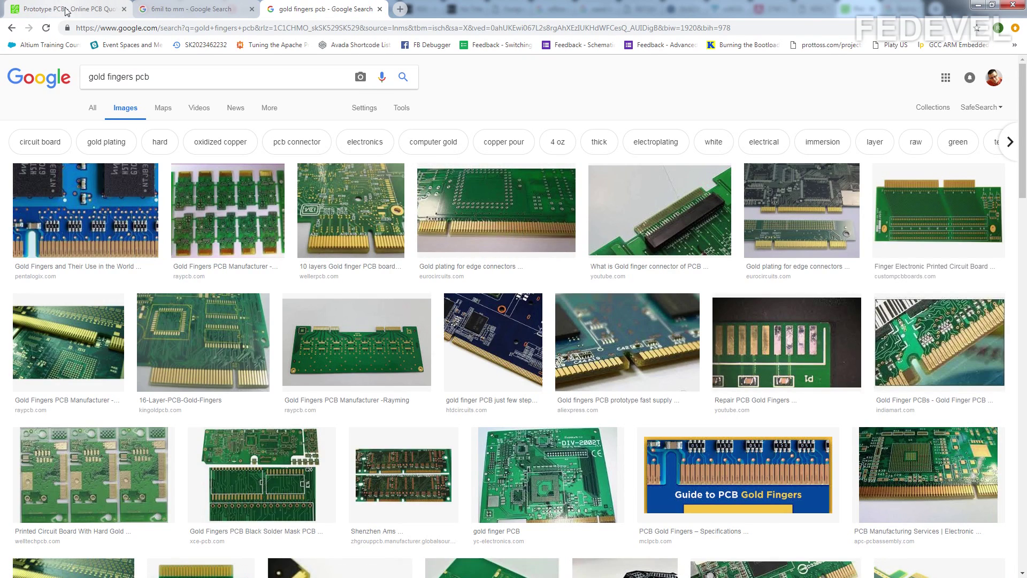
left_click(67, 9)
Choose HASL lead free as the surface finish, raising the board price to US$19 ($40 total)
left_click(207, 256)
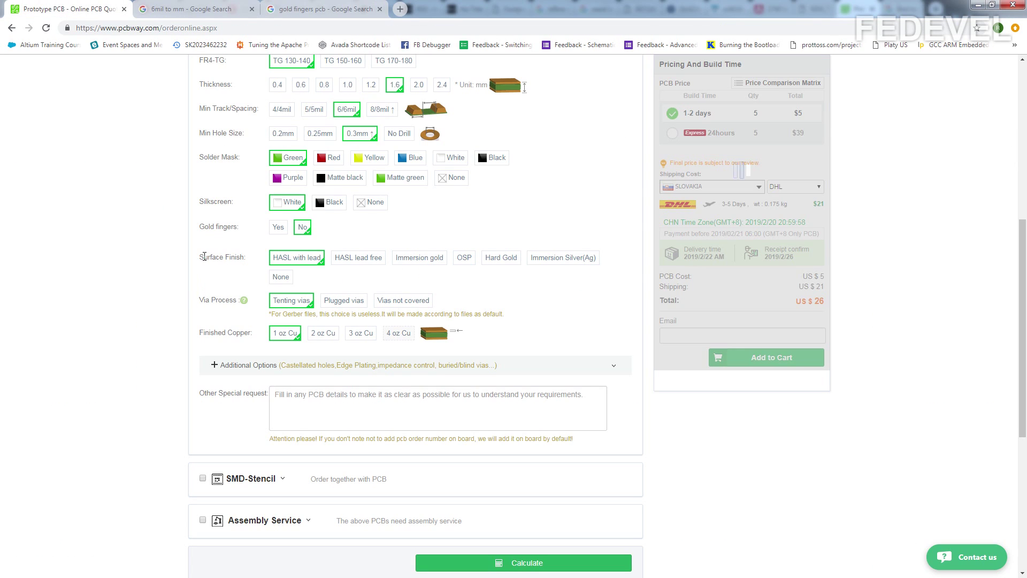
left_click_drag(211, 257, 241, 259)
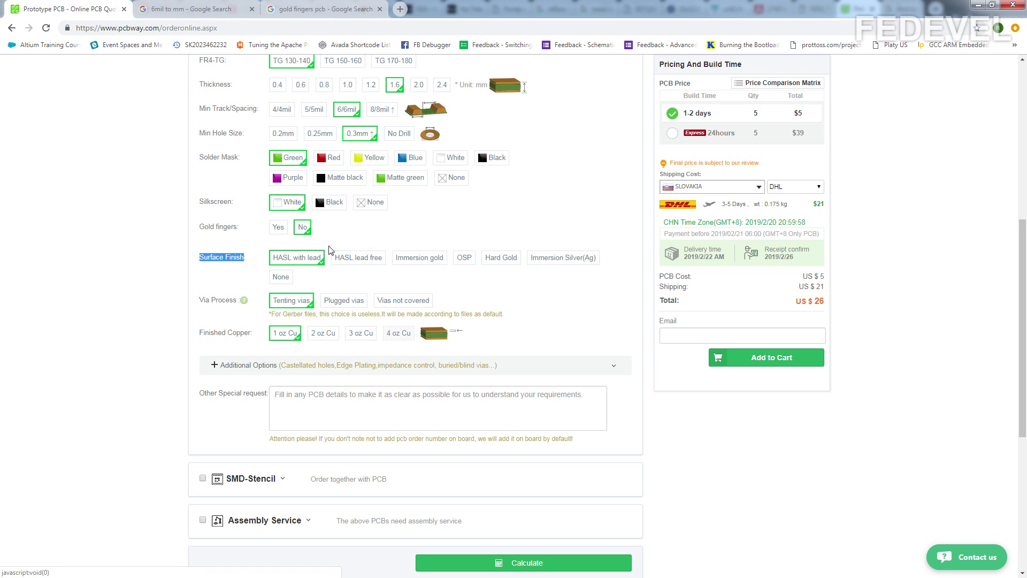
left_click(360, 260)
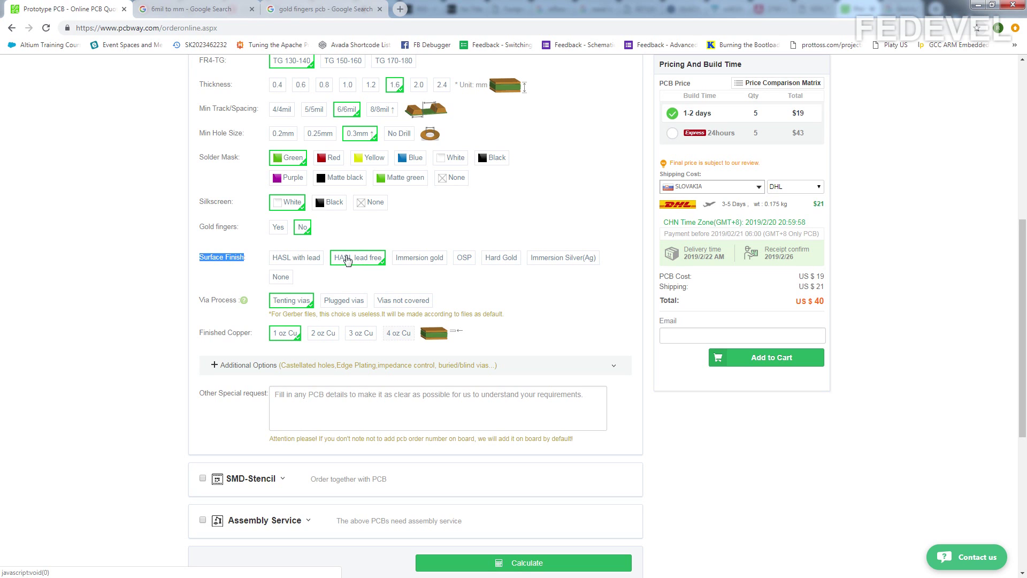
left_click(400, 9)
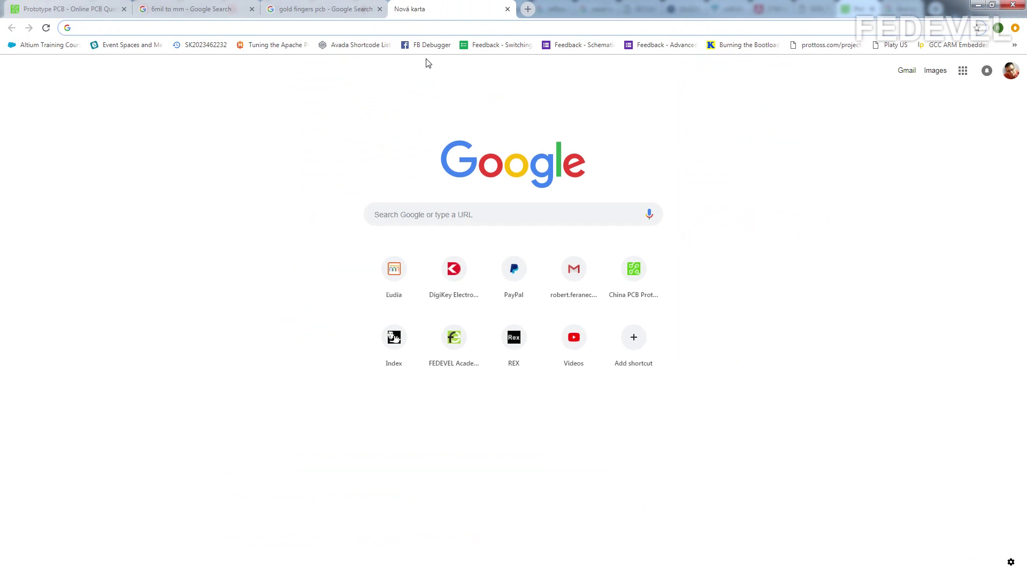
Search Google Images for 'hasl pcb'
type("hasl pcb")
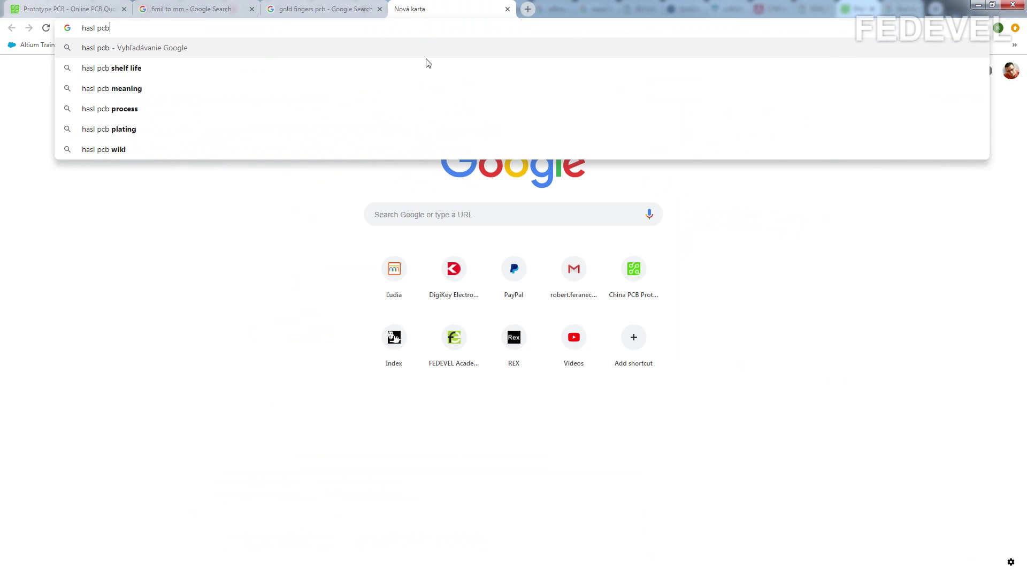
key("Return")
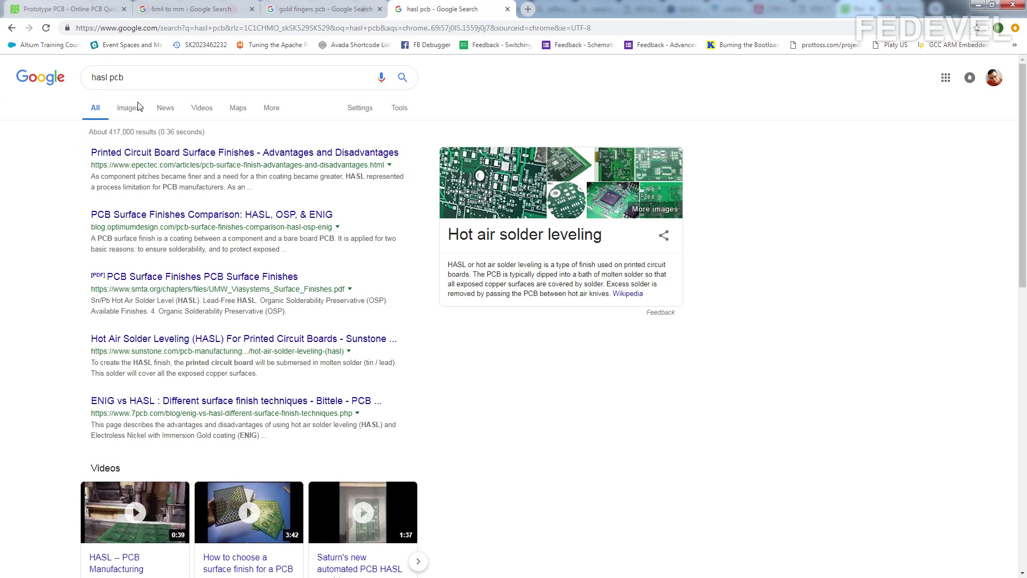
left_click(127, 111)
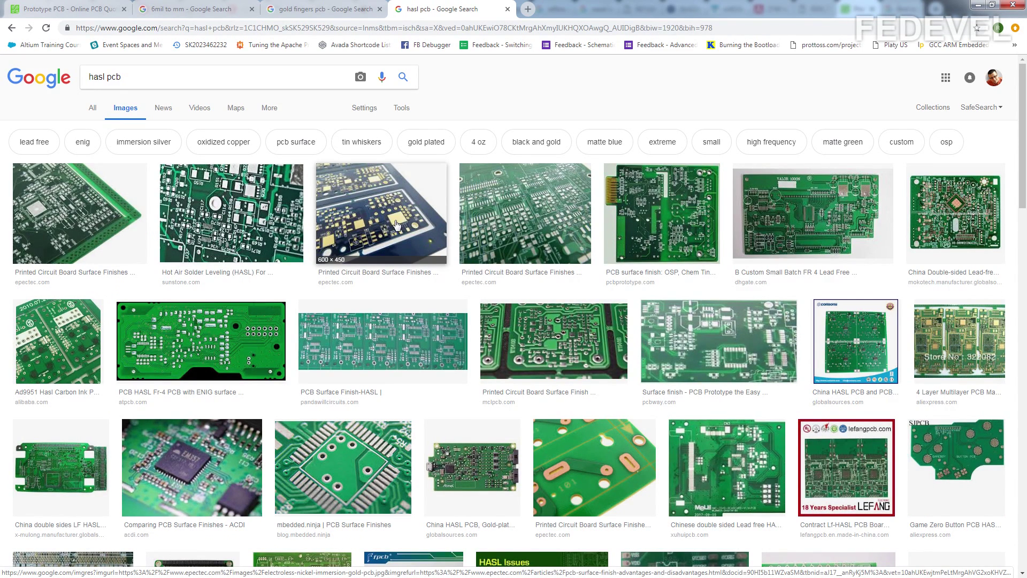
Set the PCBWay surface finish to Immersion gold, raising the total to $60
key("ctrl+1")
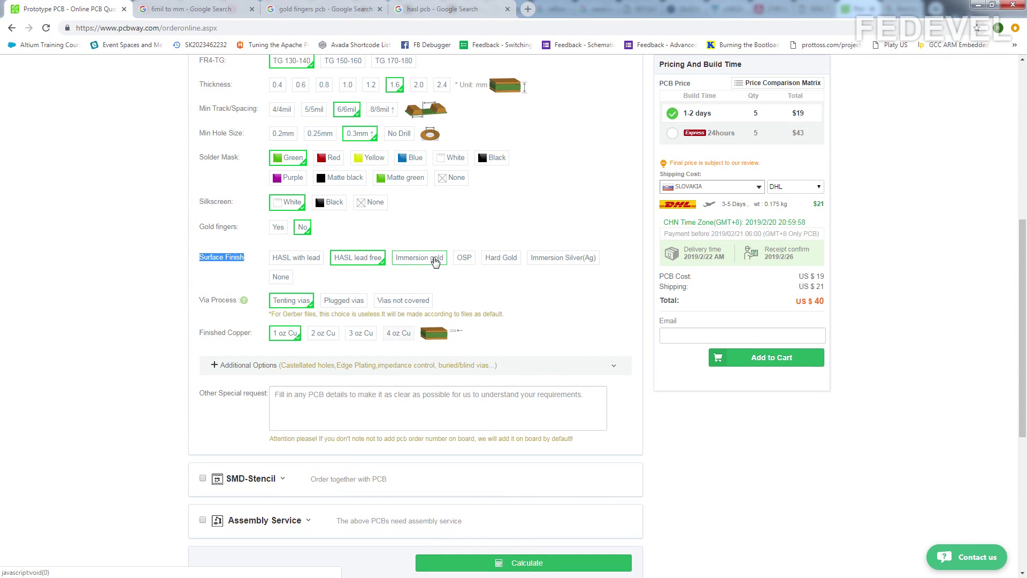
left_click(420, 261)
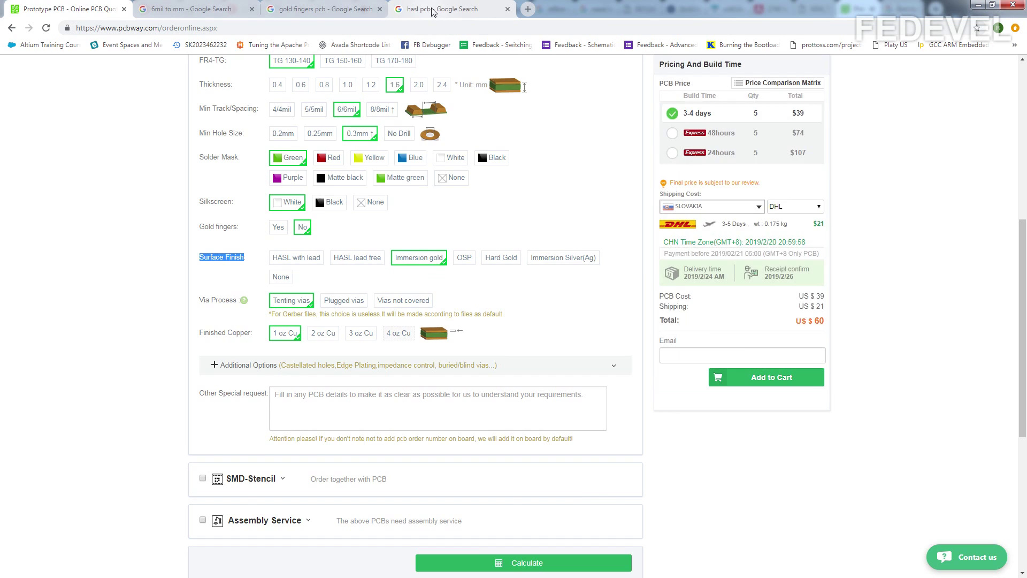
left_click(433, 12)
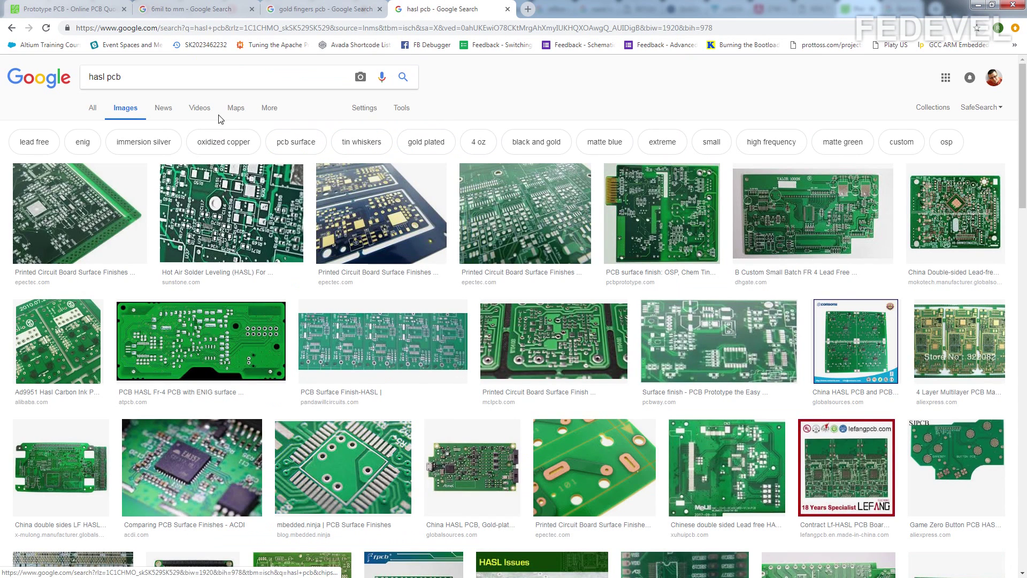
Change the image search to 'gold pcb'
double_click(96, 77)
type("g")
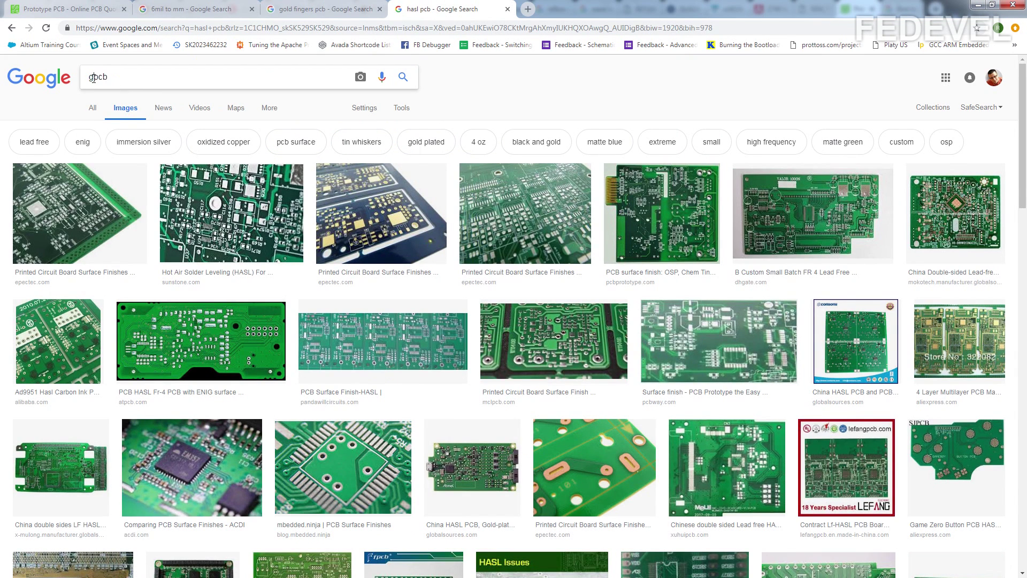
type("old")
key("Return")
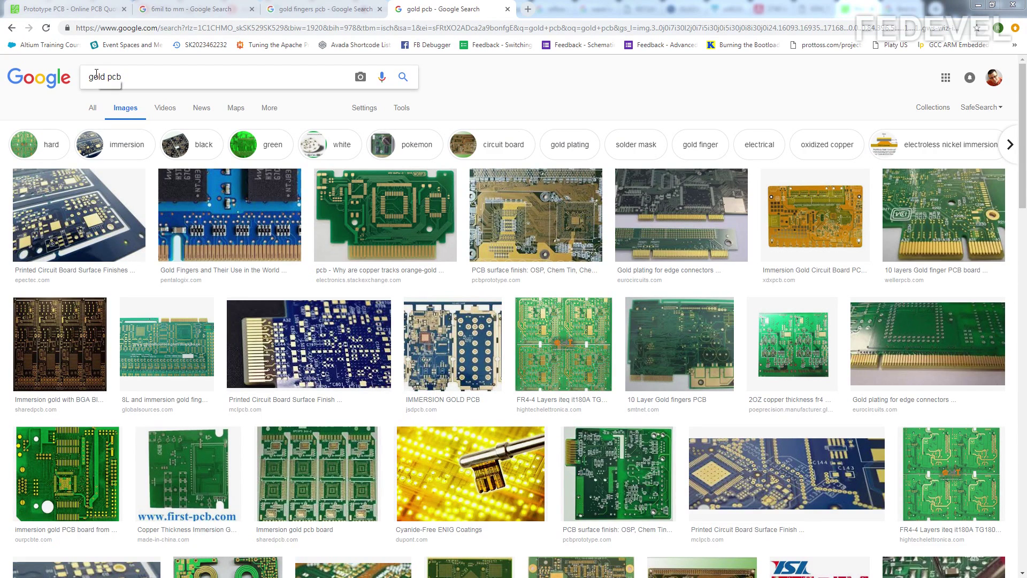
Search images for 'enig pcb', then return to the PCBWay order form
double_click(96, 76)
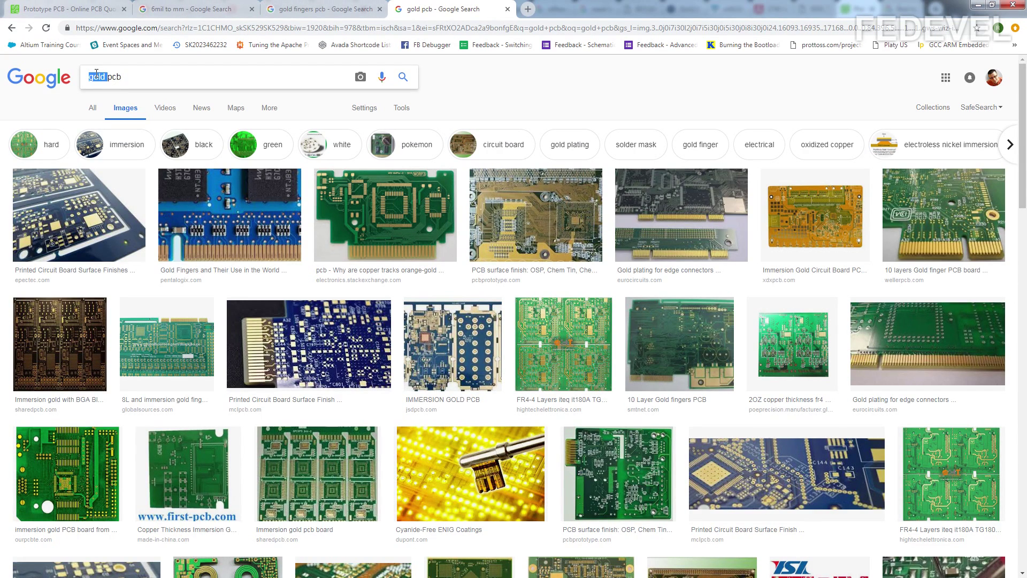
type("en")
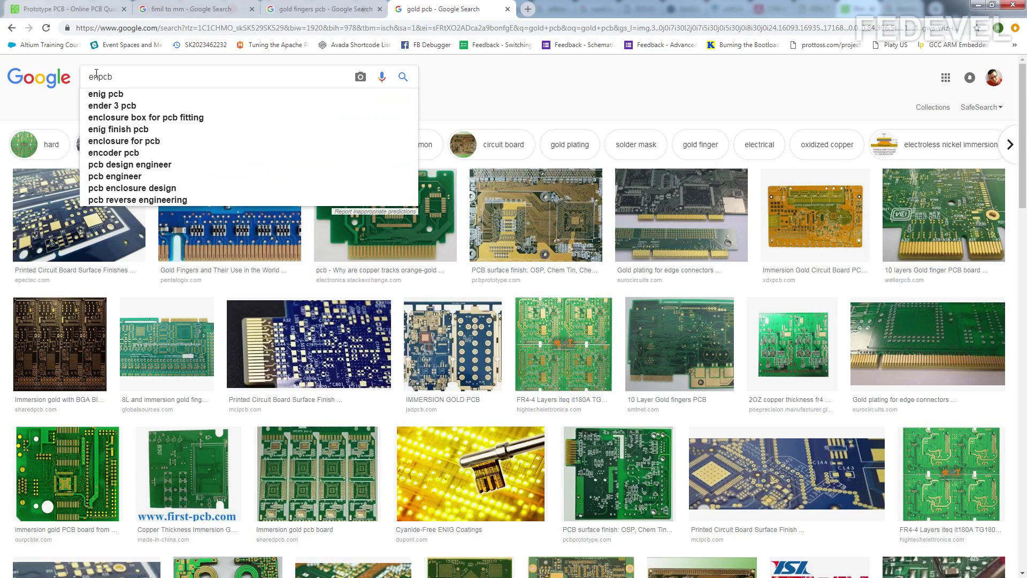
type("ig")
key("Return")
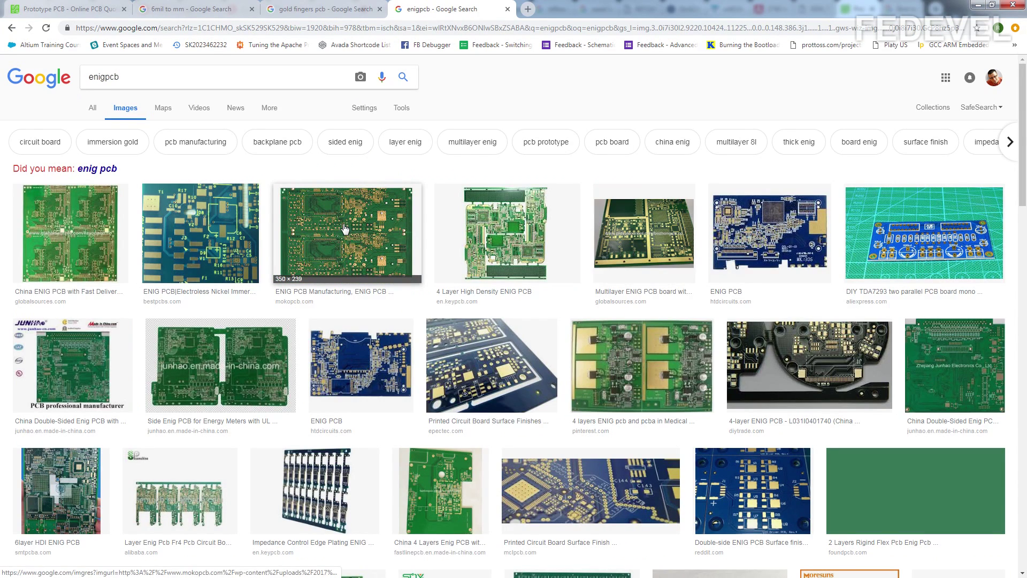
left_click(105, 77)
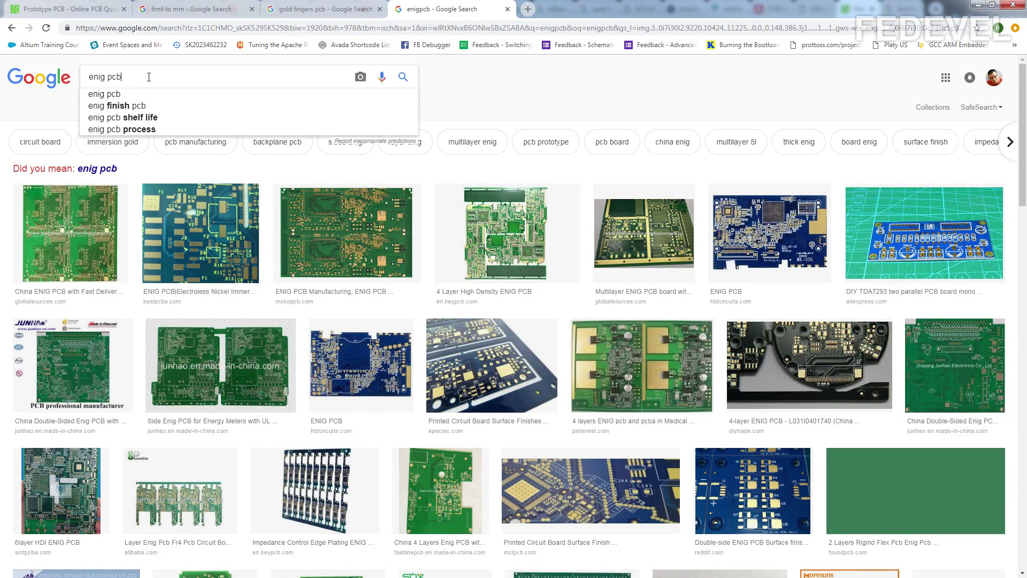
key("Return")
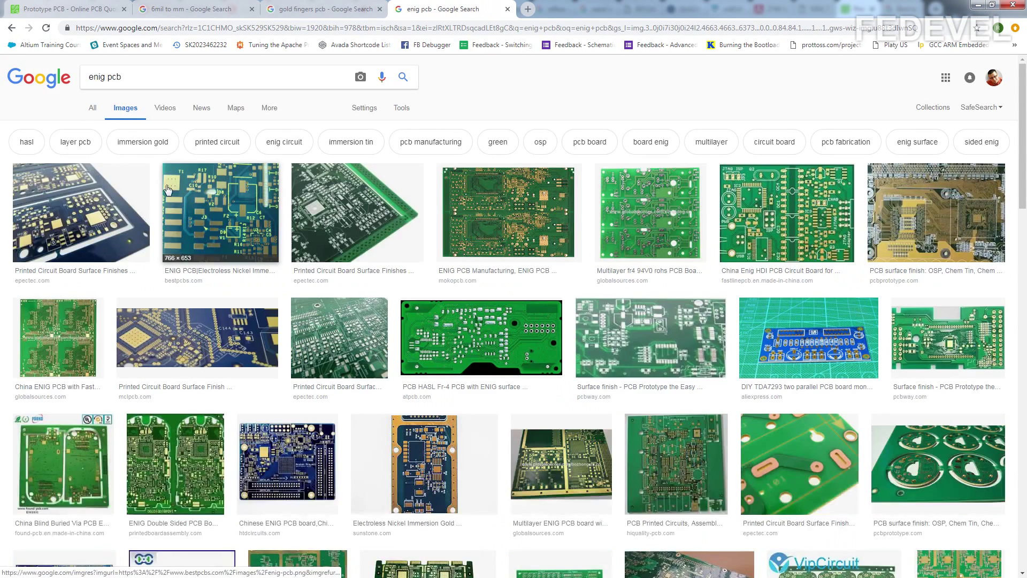
left_click(69, 9)
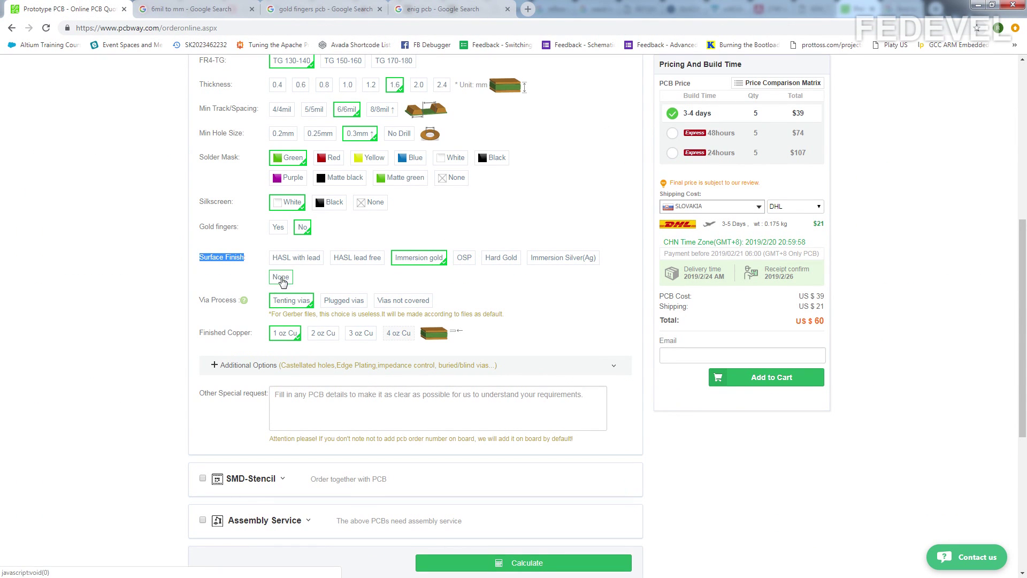
Restore HASL with lead, price plugged vias at $175, then revert to tenting vias
left_click_drag(205, 303, 282, 308)
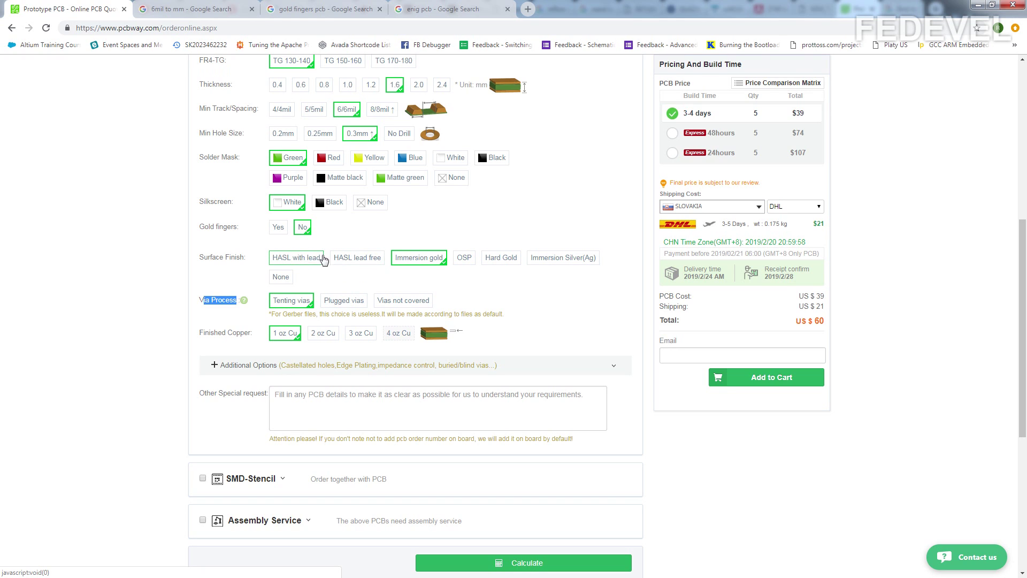
left_click(297, 259)
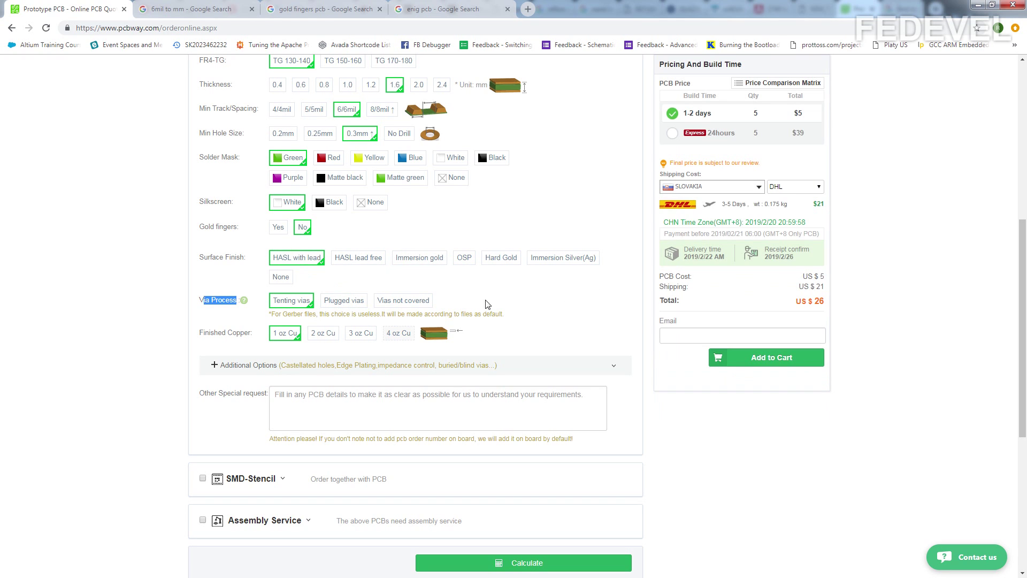
left_click(343, 300)
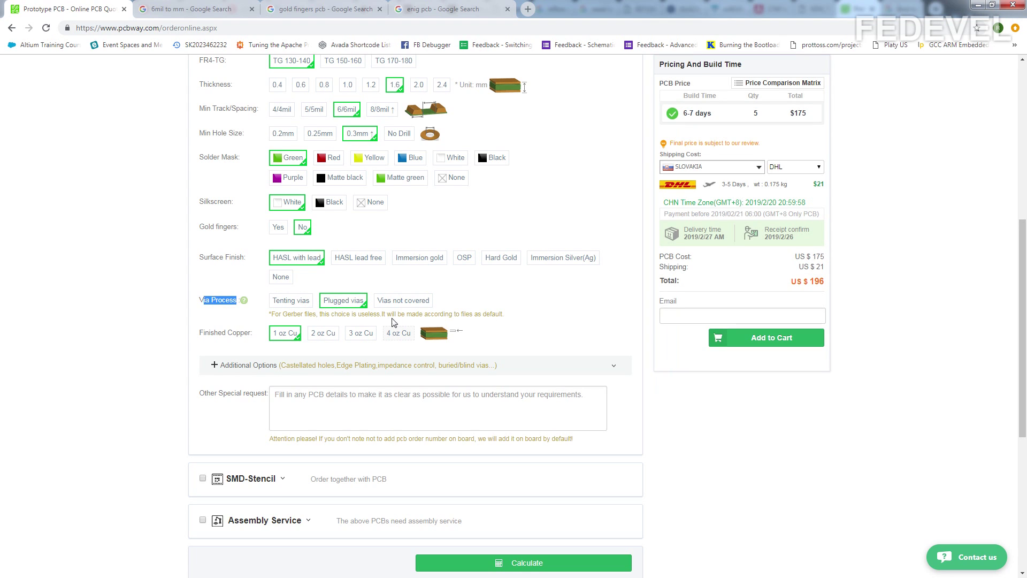
left_click(290, 301)
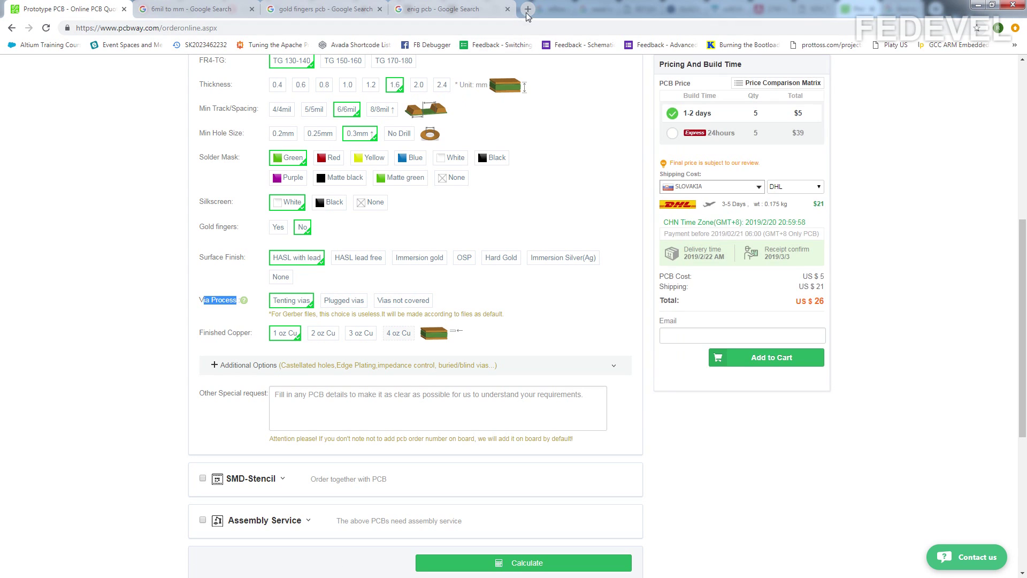
left_click(527, 11)
Search Google Images for 'plugged vias pcb' and enlarge the via-in-pad soldermask plug diagram
type("p")
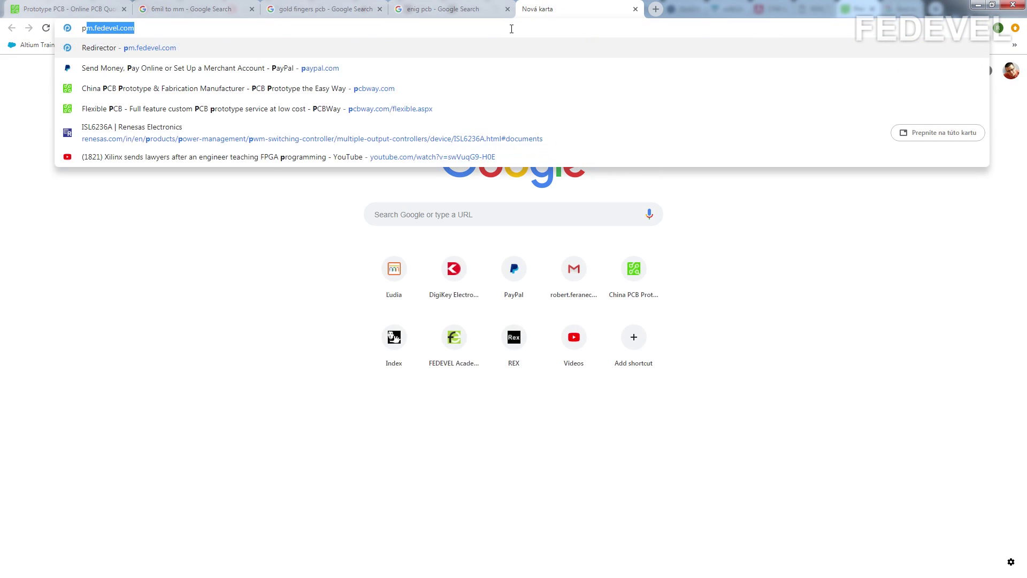
type("lugged vias")
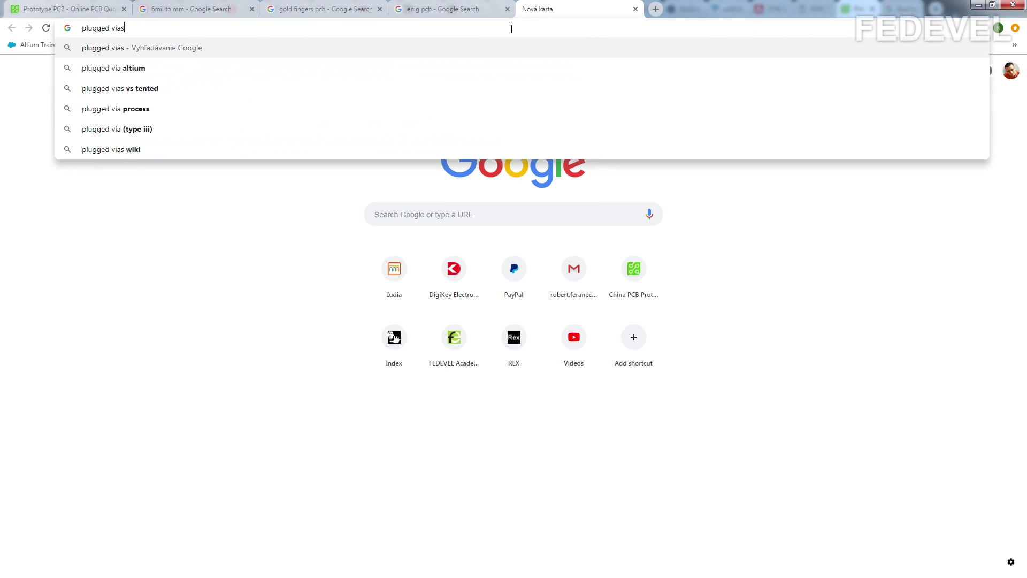
type(" pcb")
key("Return")
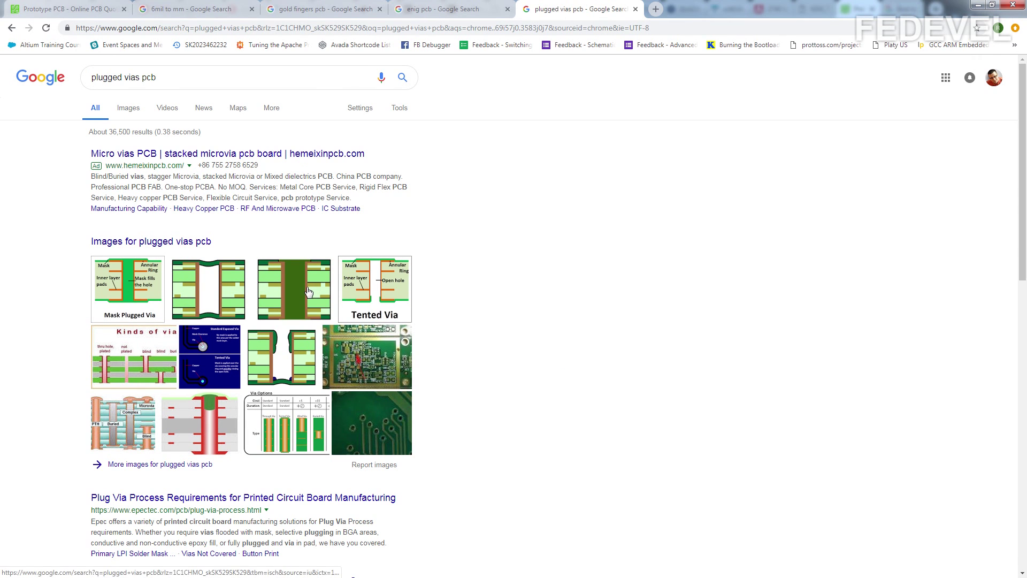
left_click(129, 107)
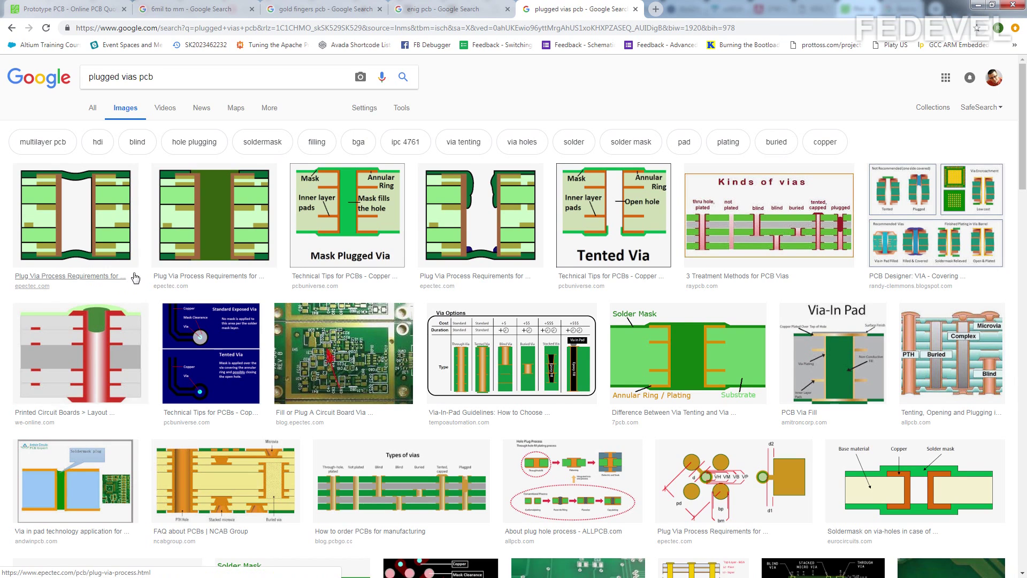
scroll(135, 278, "down", 1)
left_click(78, 443)
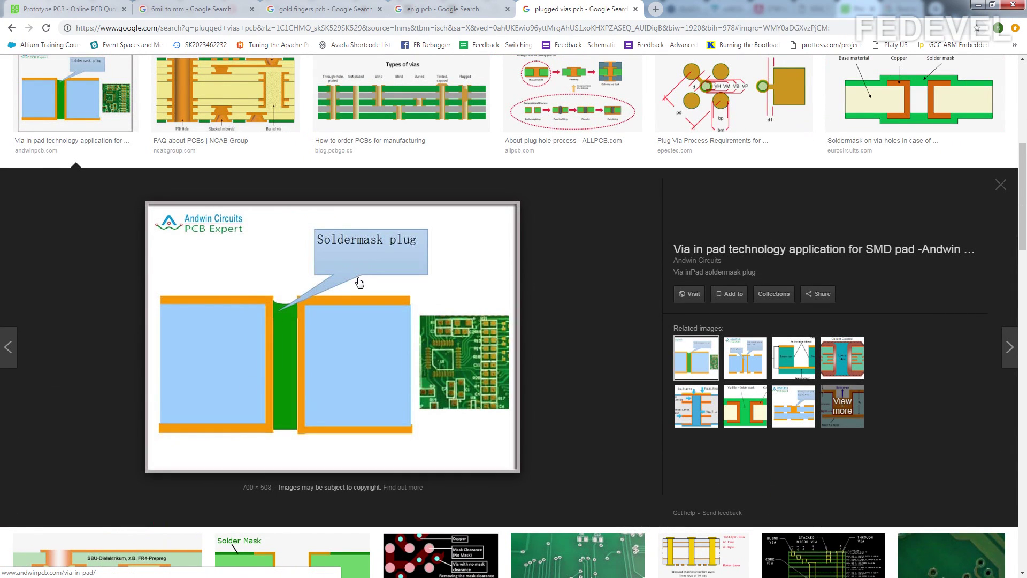
Compare 2 oz finished copper ($41) against 1 oz, leaving 1 oz Cu selected
left_click(68, 13)
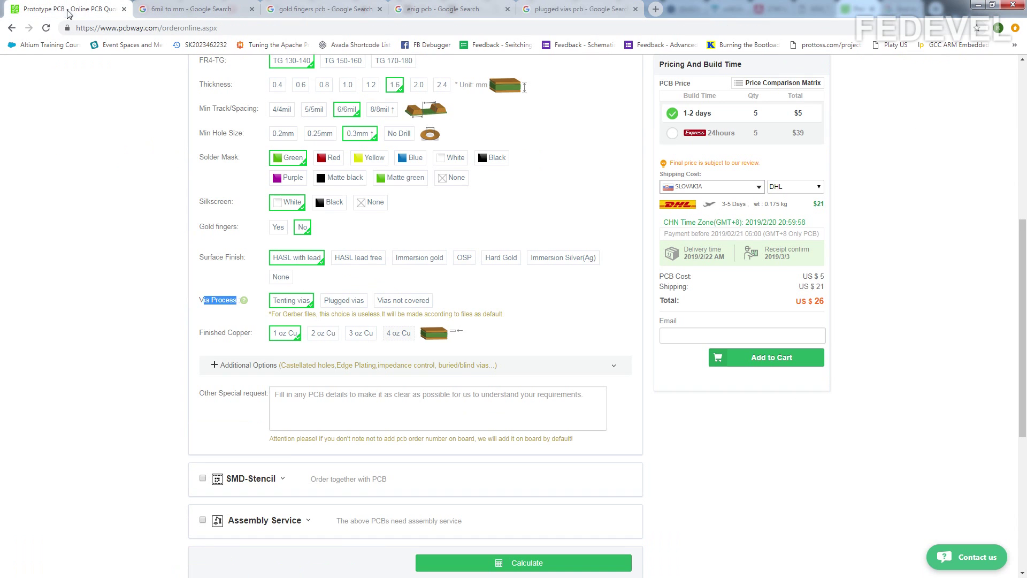
left_click_drag(200, 333, 245, 334)
left_click(272, 343)
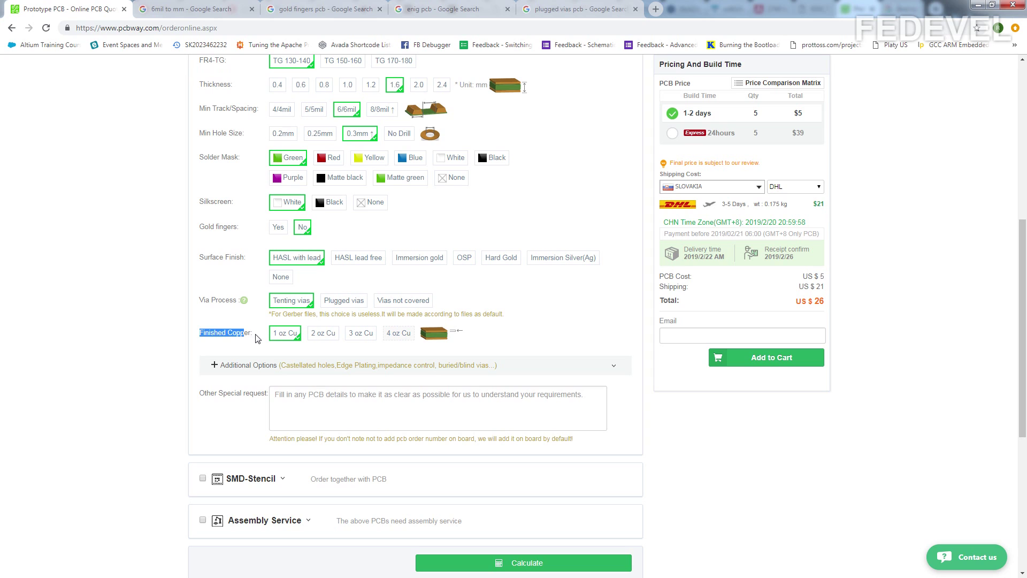
mouse_move(256, 338)
left_mouse_down()
mouse_move(226, 334)
mouse_move(252, 333)
left_mouse_up()
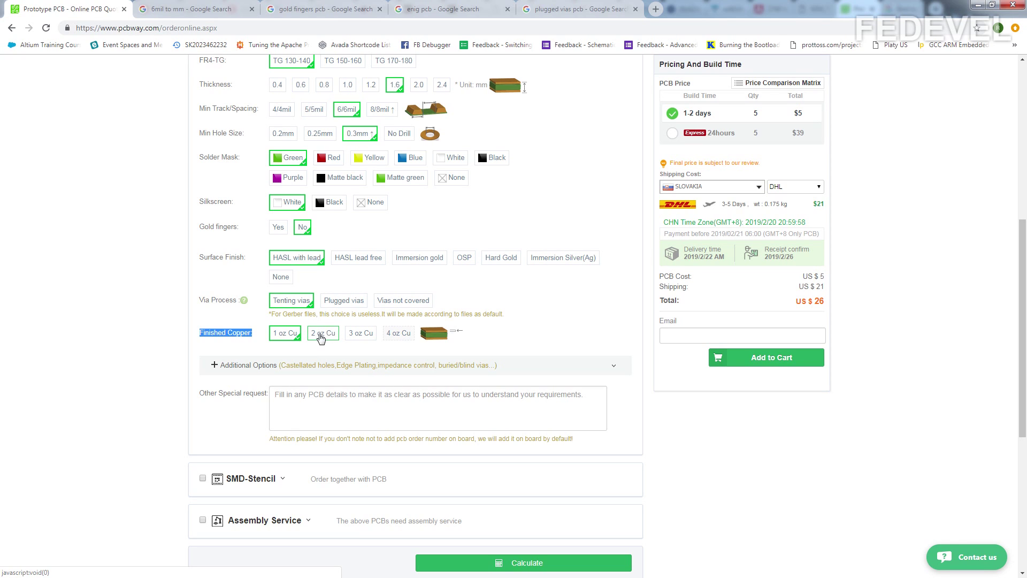
double_click(821, 276)
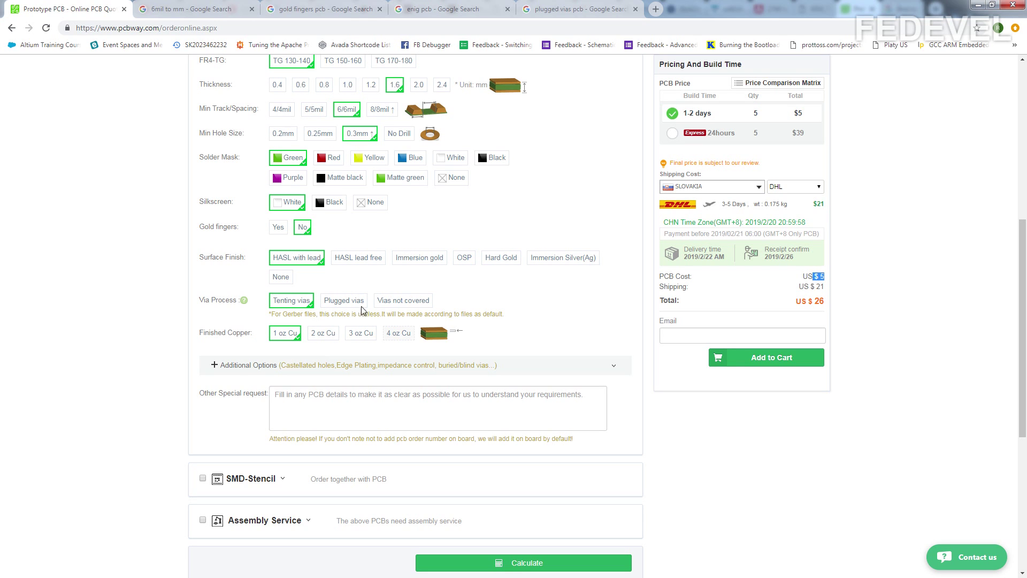
left_click(322, 334)
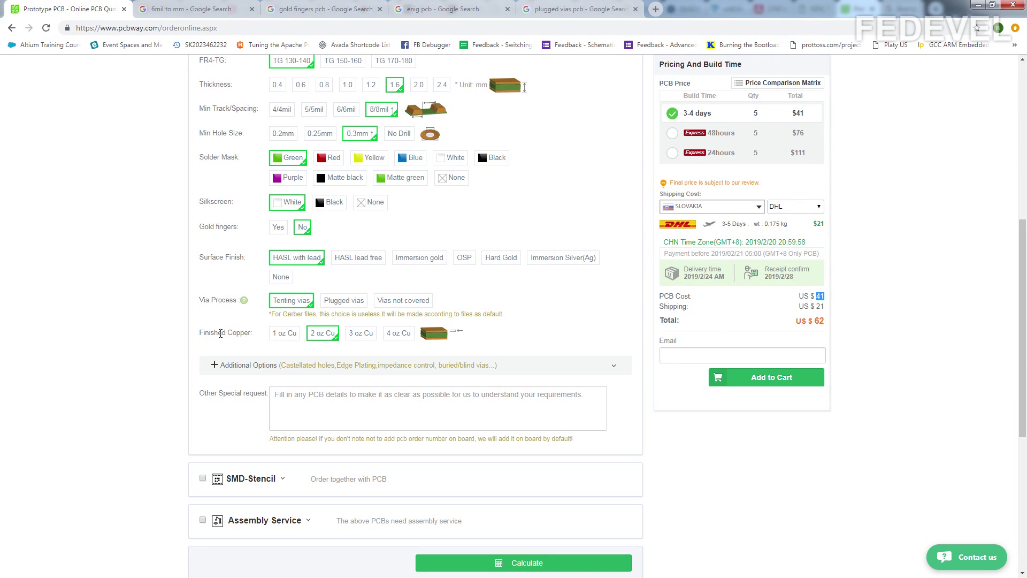
left_click(283, 333)
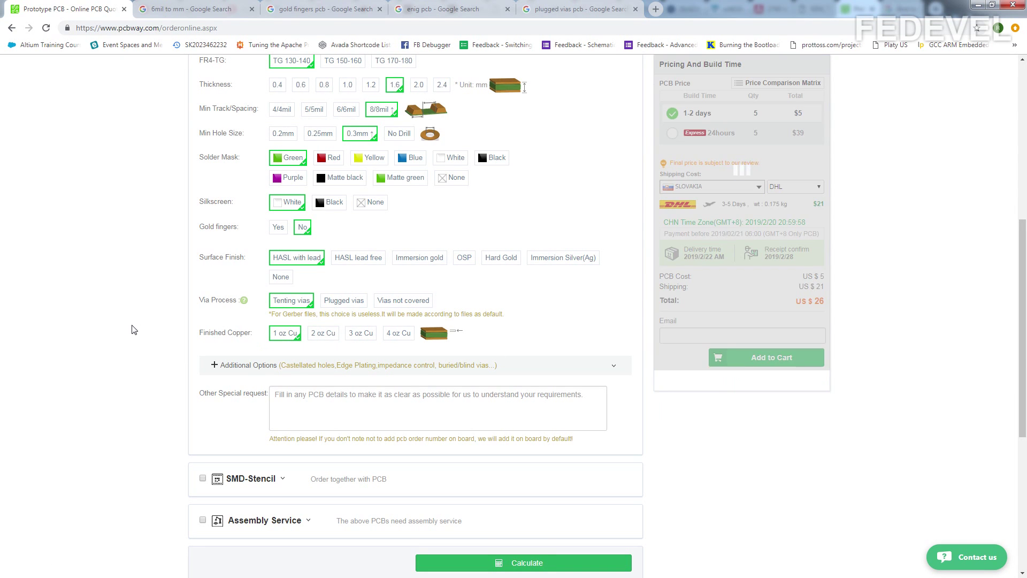
scroll(134, 329, "up", 7)
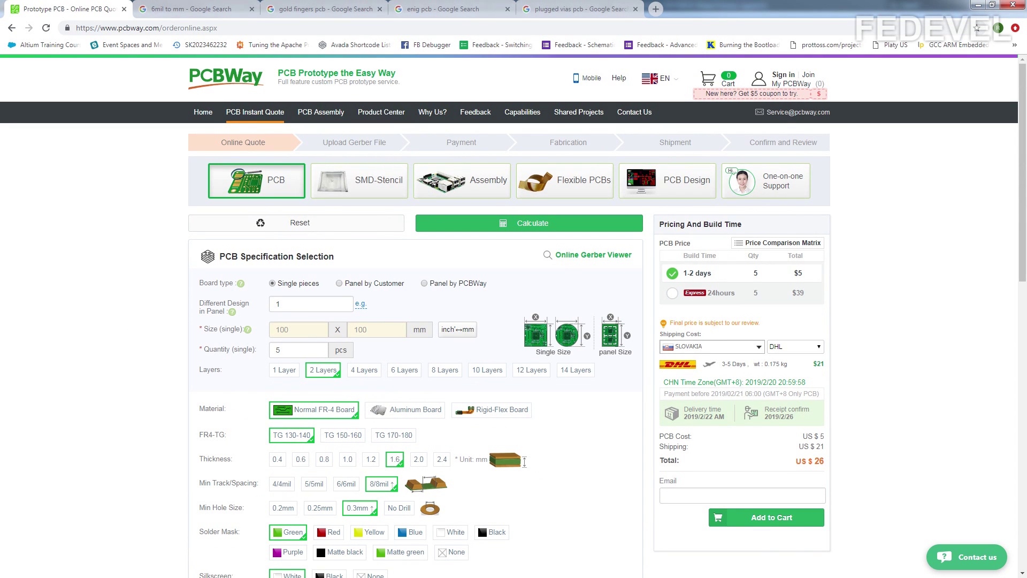
scroll(98, 213, "down", 7)
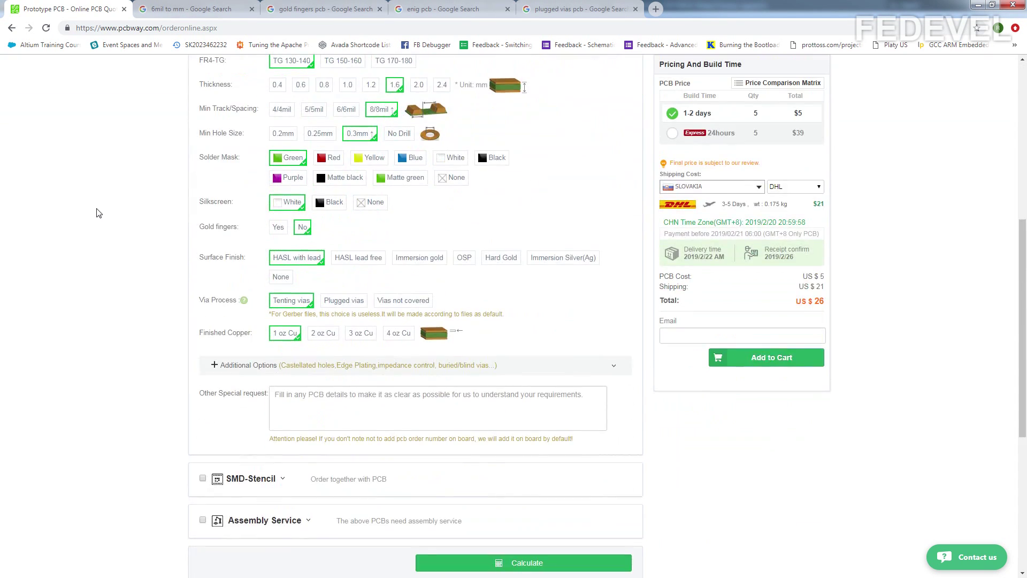
scroll(161, 292, "up", 7)
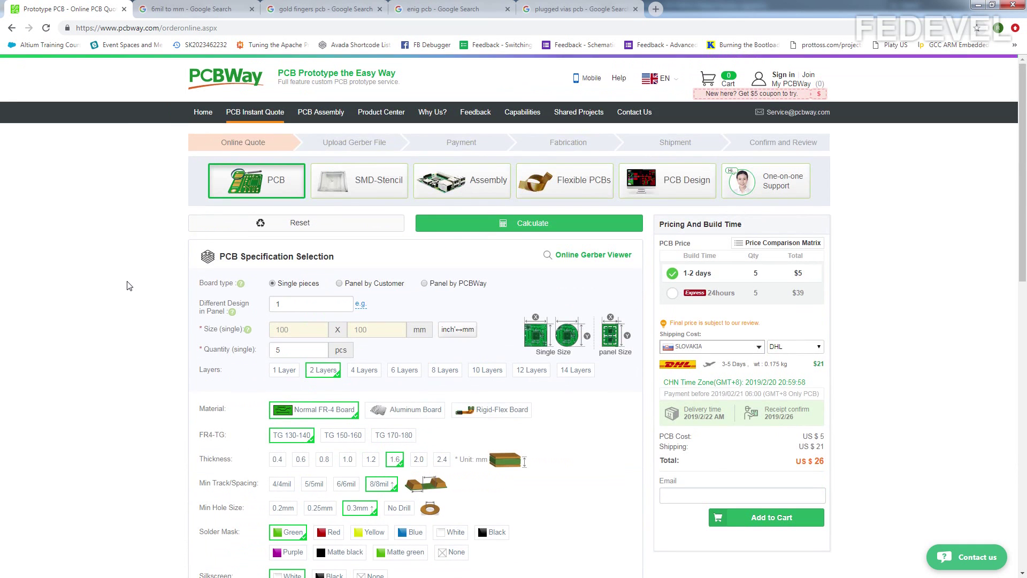
Search '1oz pcb' and find that 1 oz copper is 1.4 mils thick
left_click(655, 9)
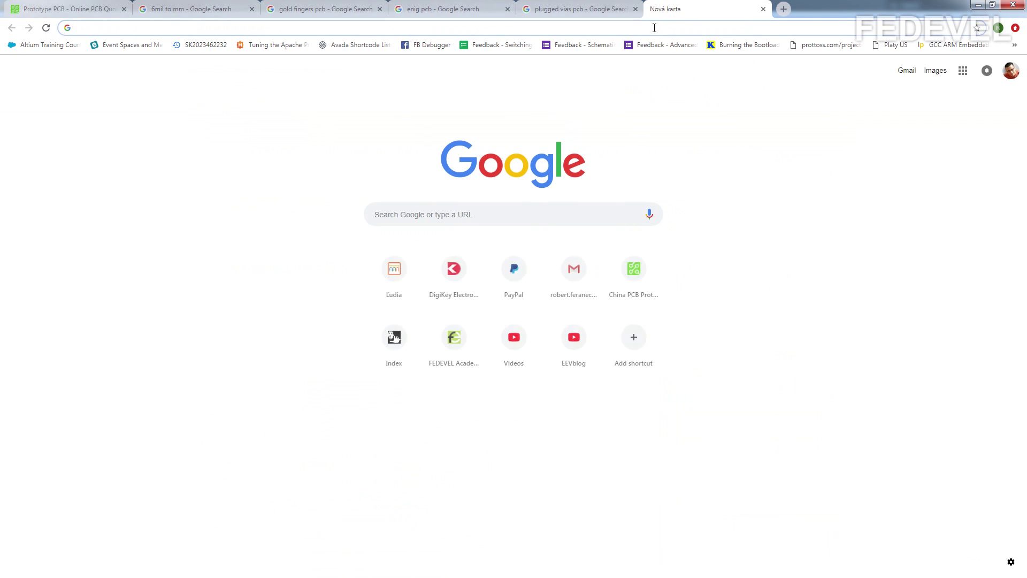
type("1o")
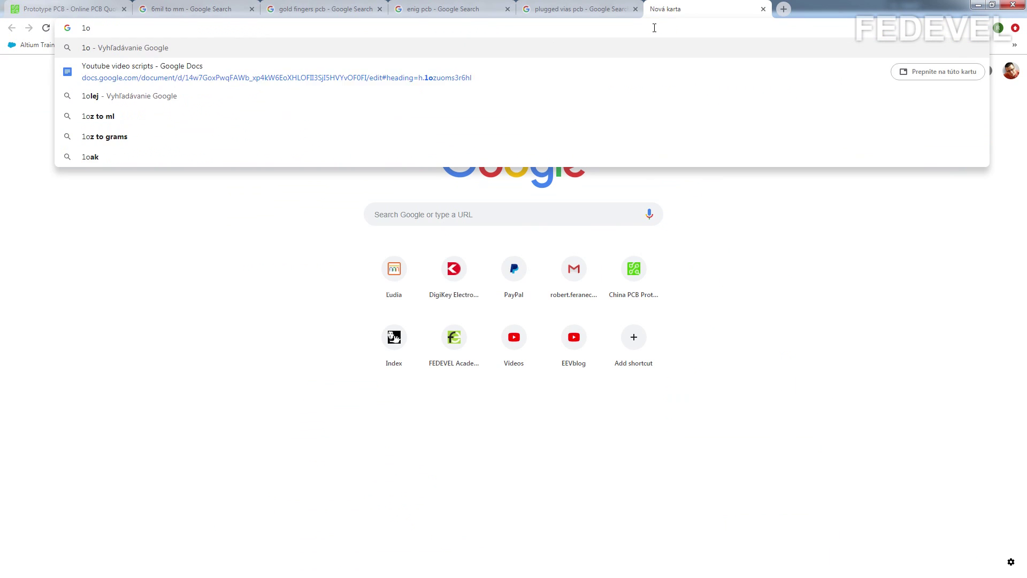
type("z pcb")
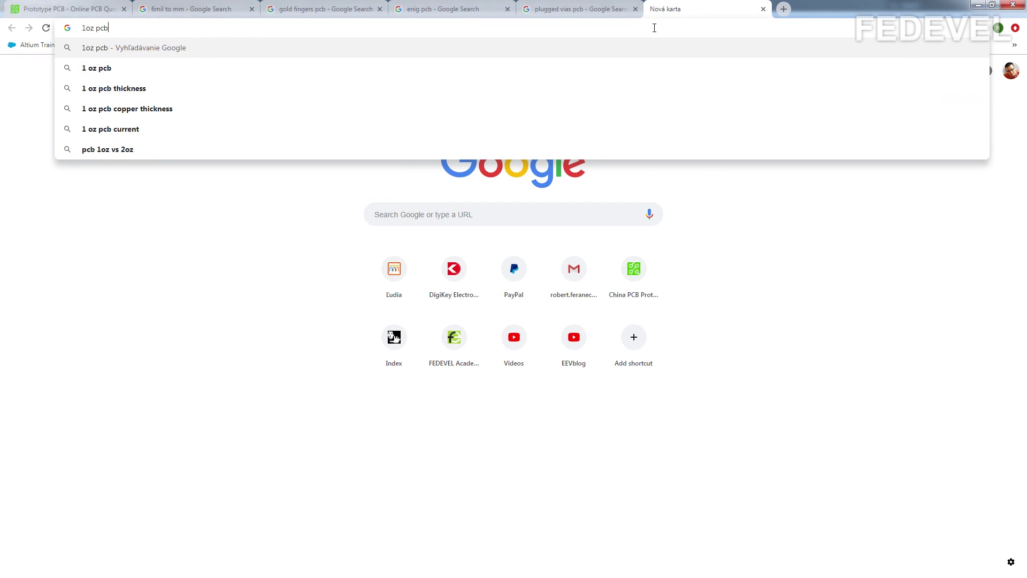
key("Return")
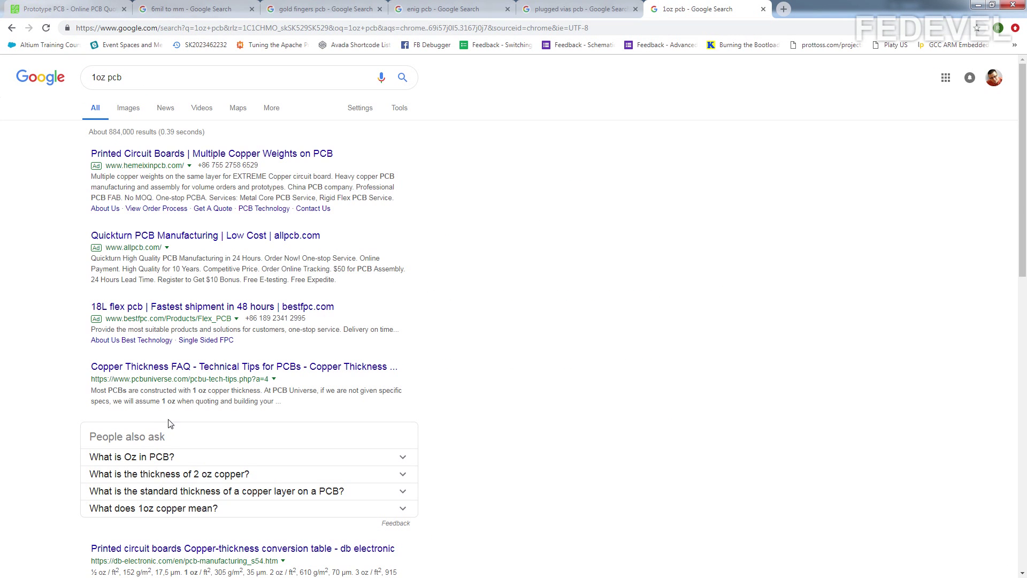
left_click(123, 462)
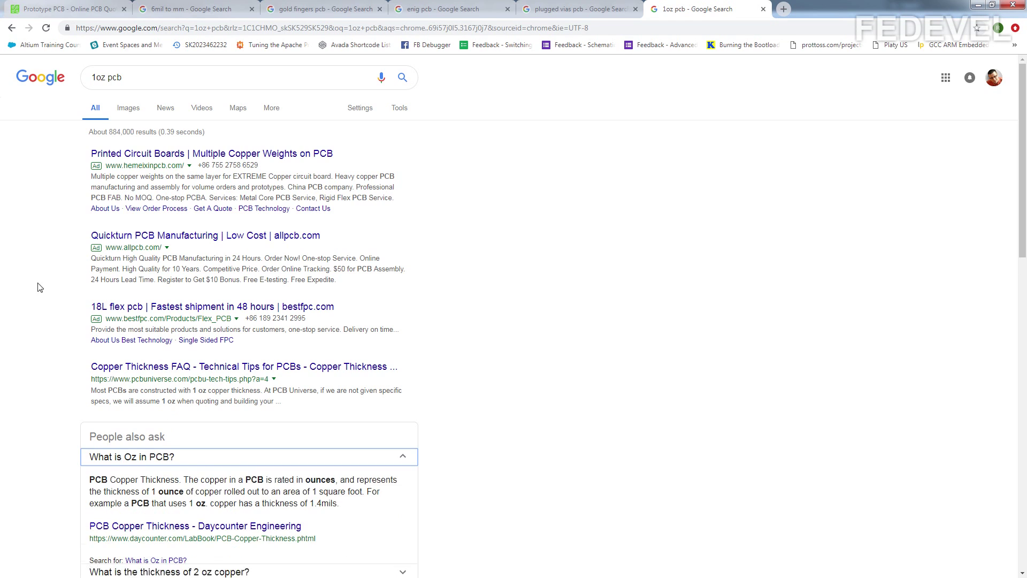
scroll(24, 214, "down", 3)
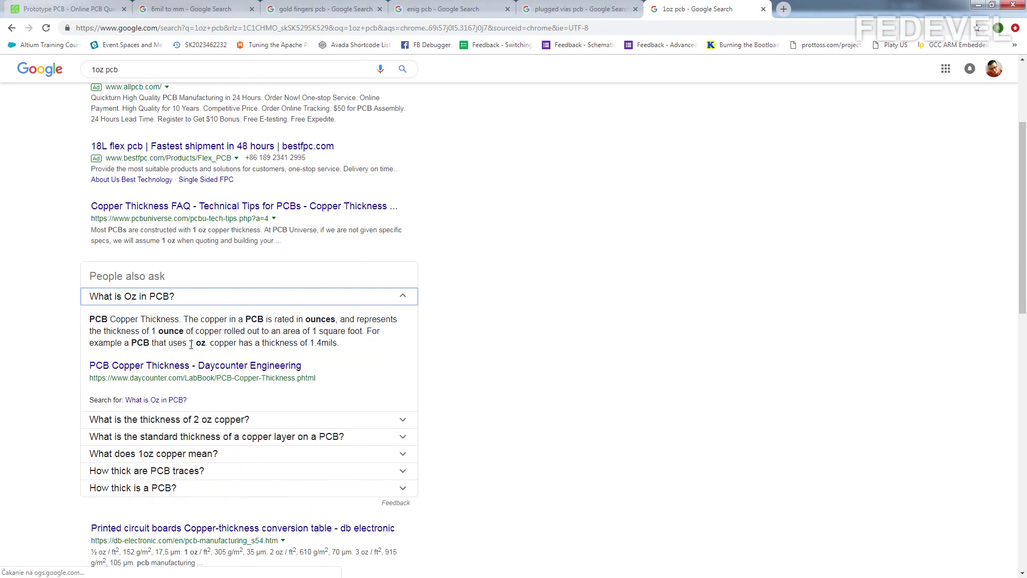
left_click_drag(189, 343, 338, 343)
left_click(341, 345)
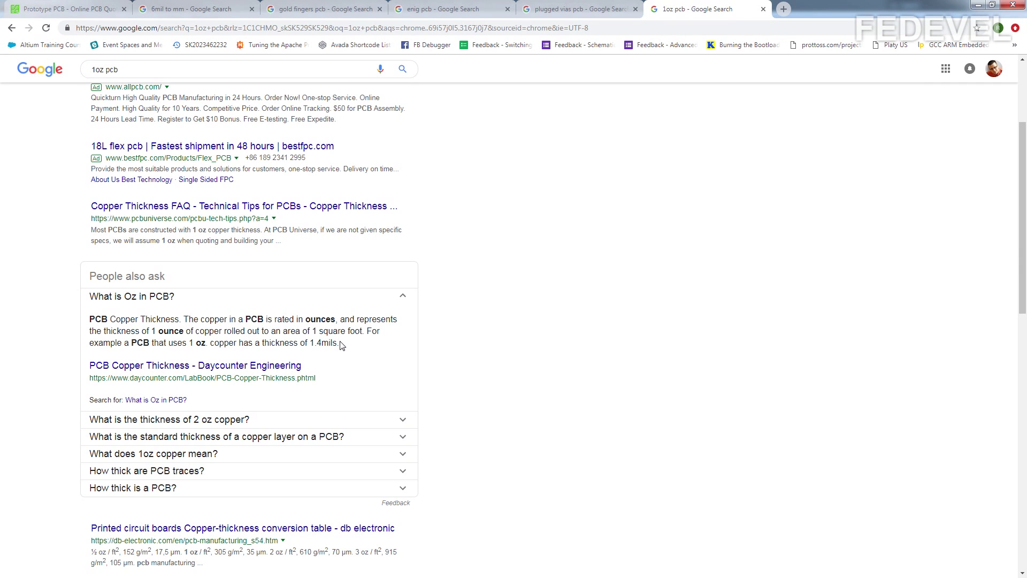
left_click_drag(310, 343, 338, 343)
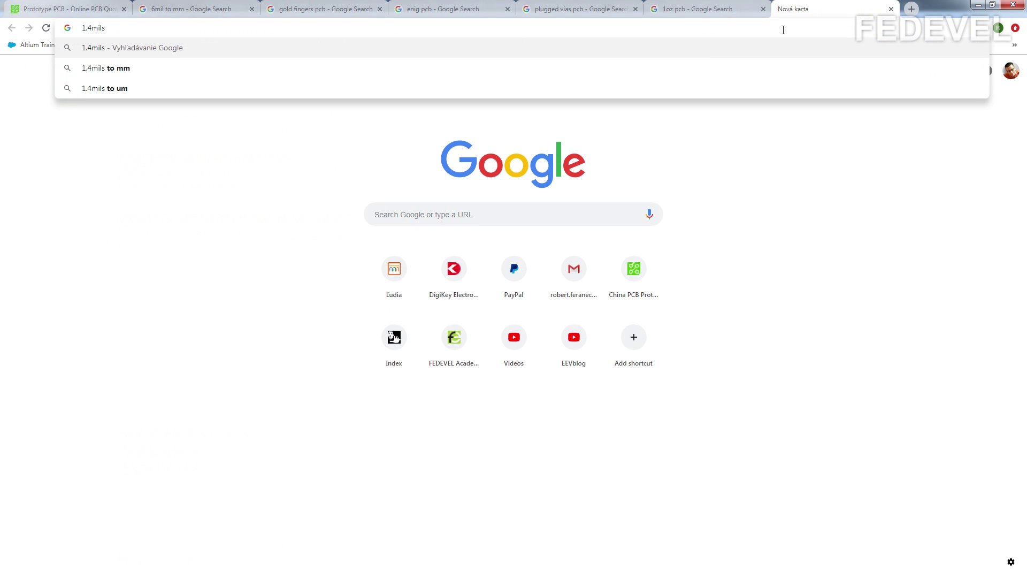
Convert 1.4 mils to millimetres, giving 0.03556 mm
left_click(177, 67)
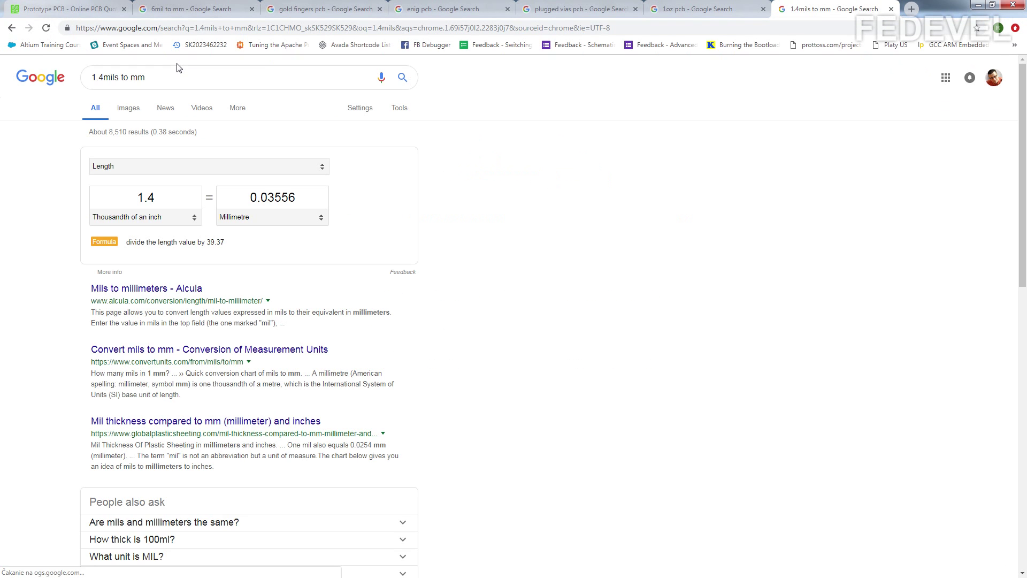
left_click_drag(268, 197, 279, 198)
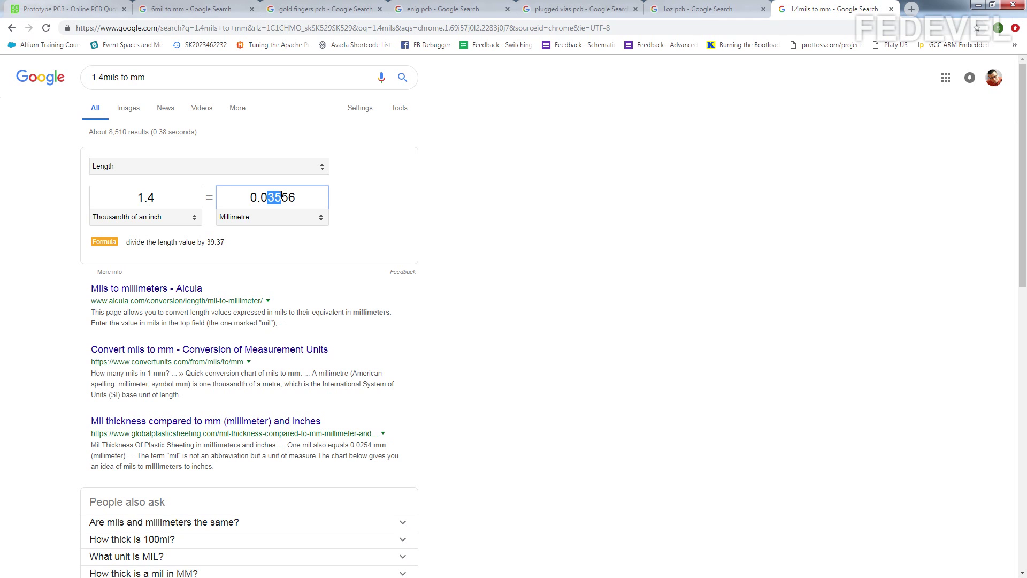
double_click(282, 197)
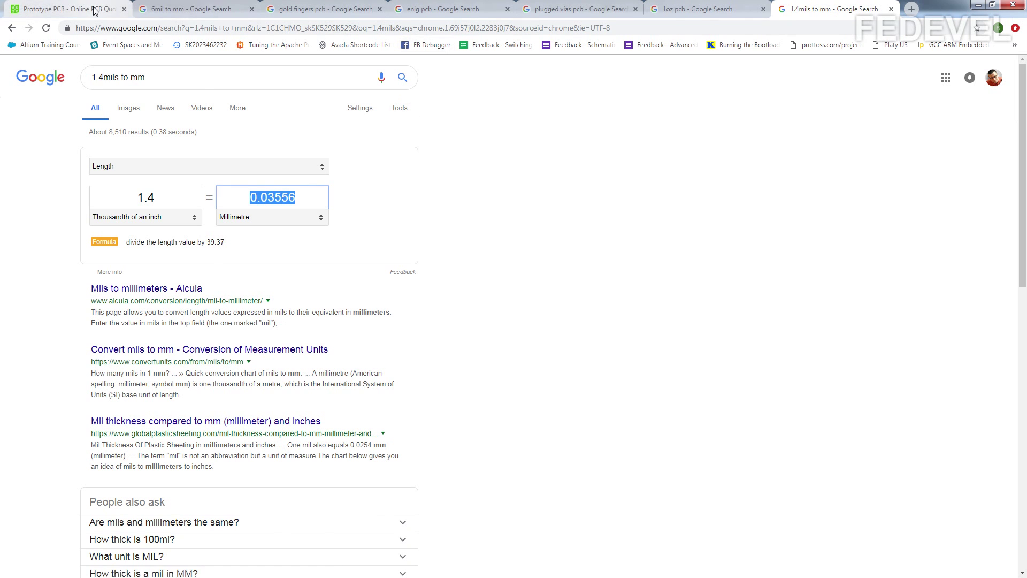
left_click(70, 9)
Recheck the '1oz pcb' and '1.4mils to mm' tabs, then return to the PCBWay quote
scroll(178, 421, "down", 10)
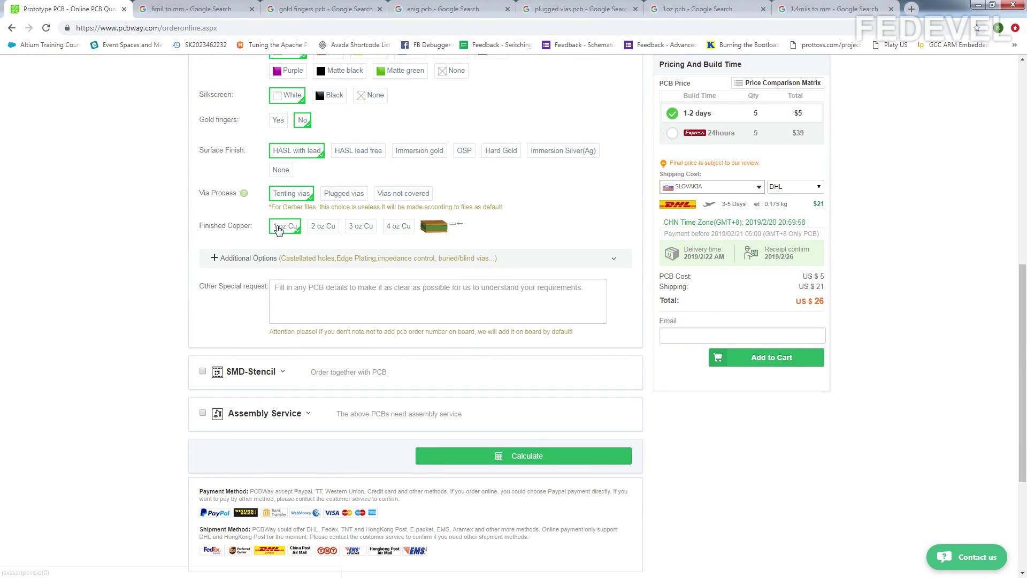
scroll(117, 232, "up", 7)
scroll(117, 232, "up", 2)
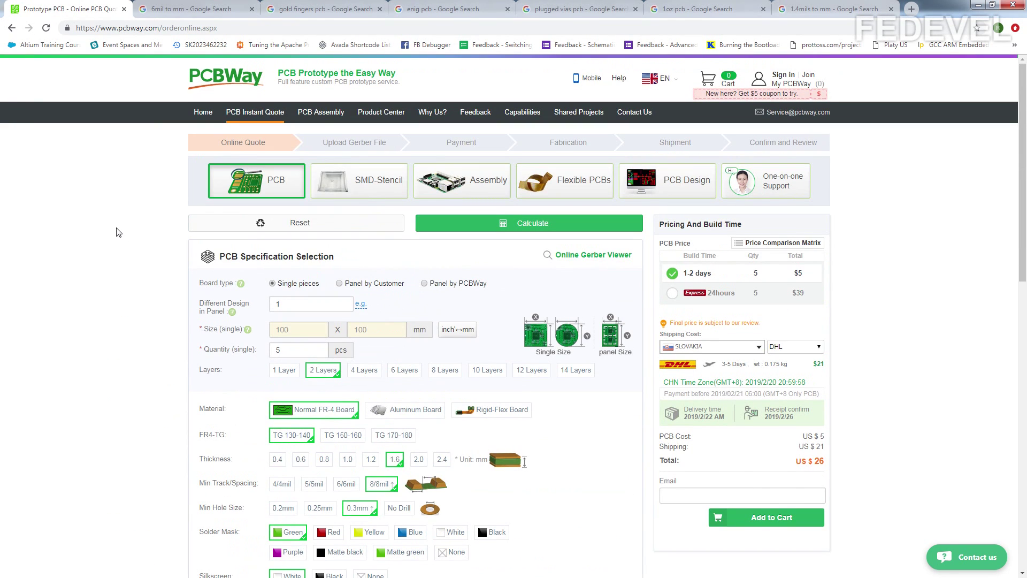
left_click(704, 8)
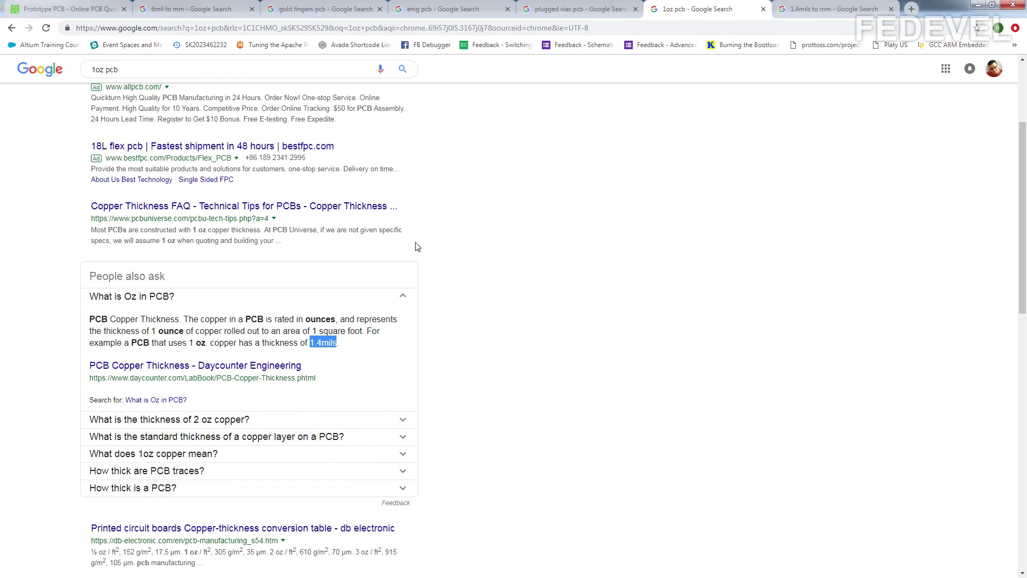
left_click(839, 6)
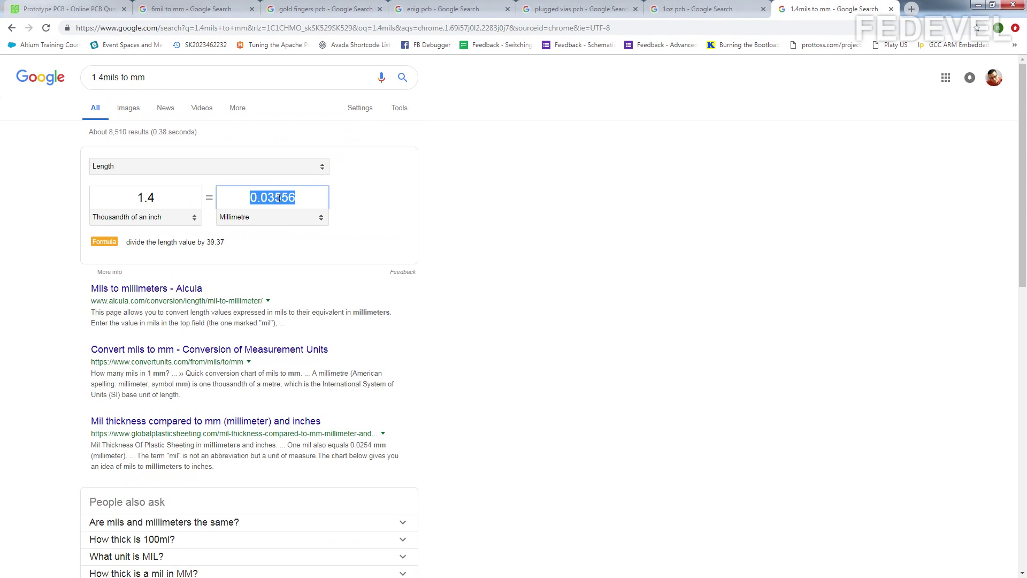
left_click(91, 11)
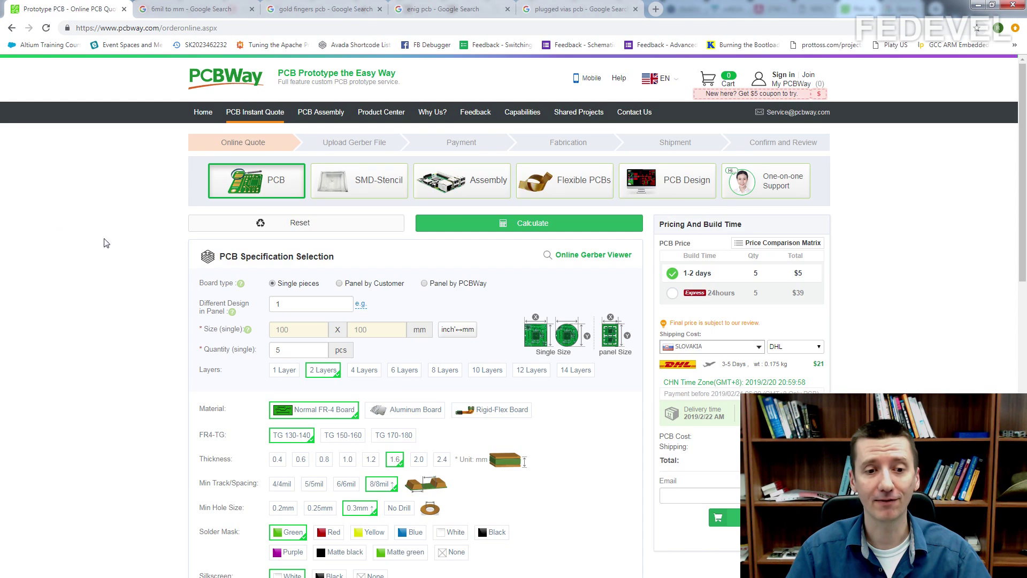
scroll(115, 241, "down", 4)
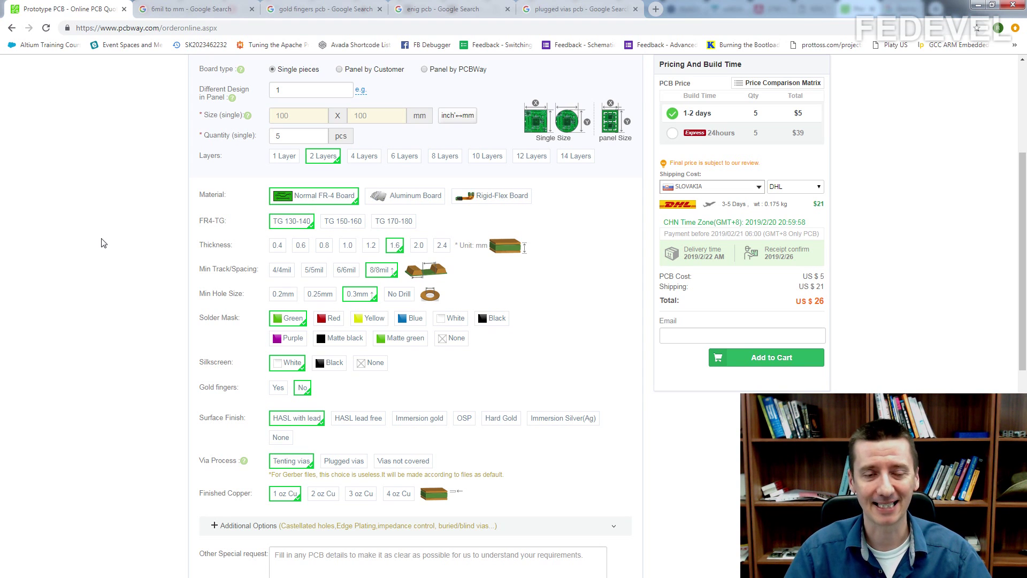
scroll(96, 189, "up", 4)
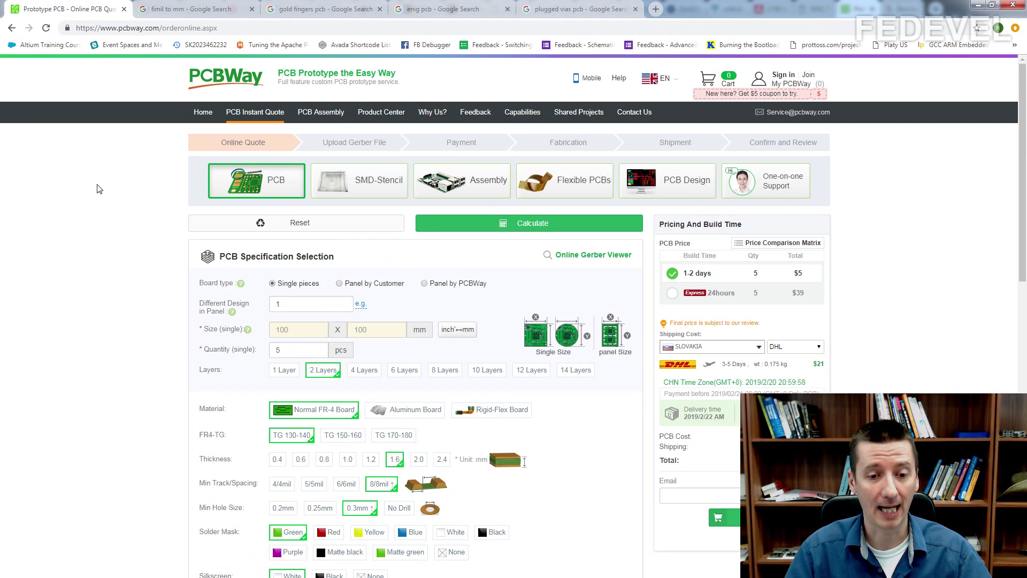